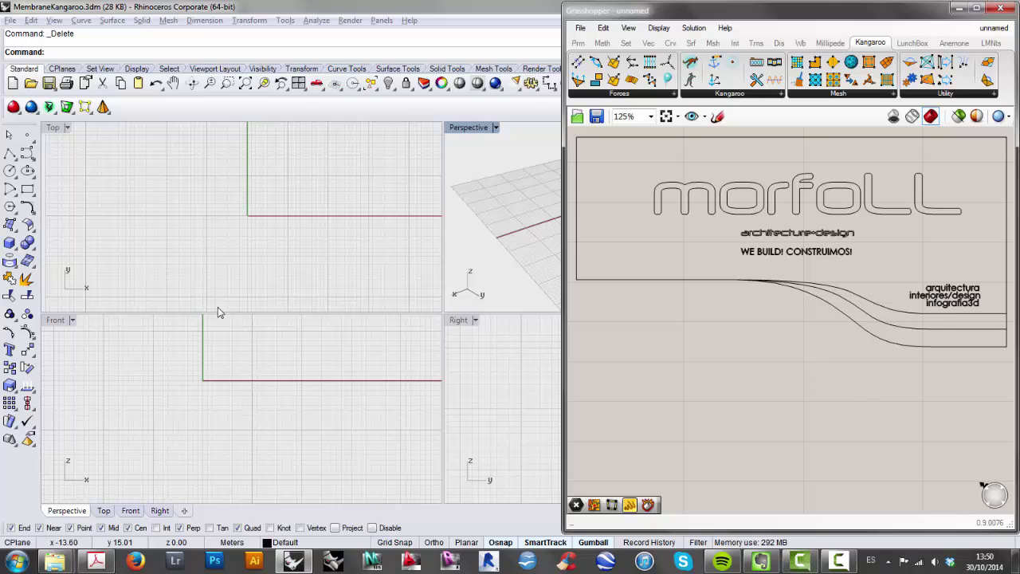
- Draw an S-shaped degree 3 control-point curve about 64 m wide in the Front viewport, with four intermediate control points forming a crest and trough
{"action": "left_click", "coordinate": [28, 154]}
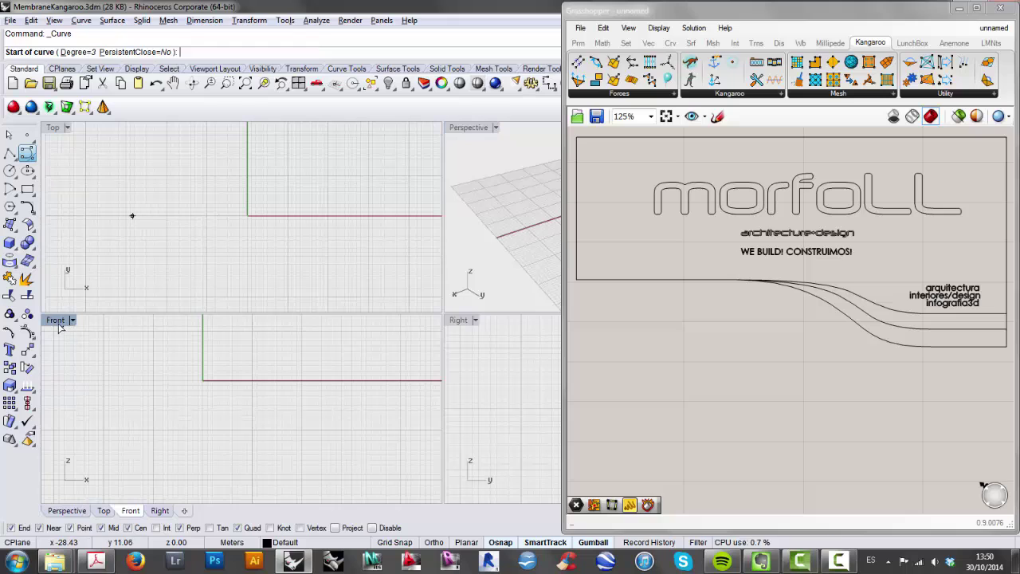
{"action": "left_click", "coordinate": [94, 390]}
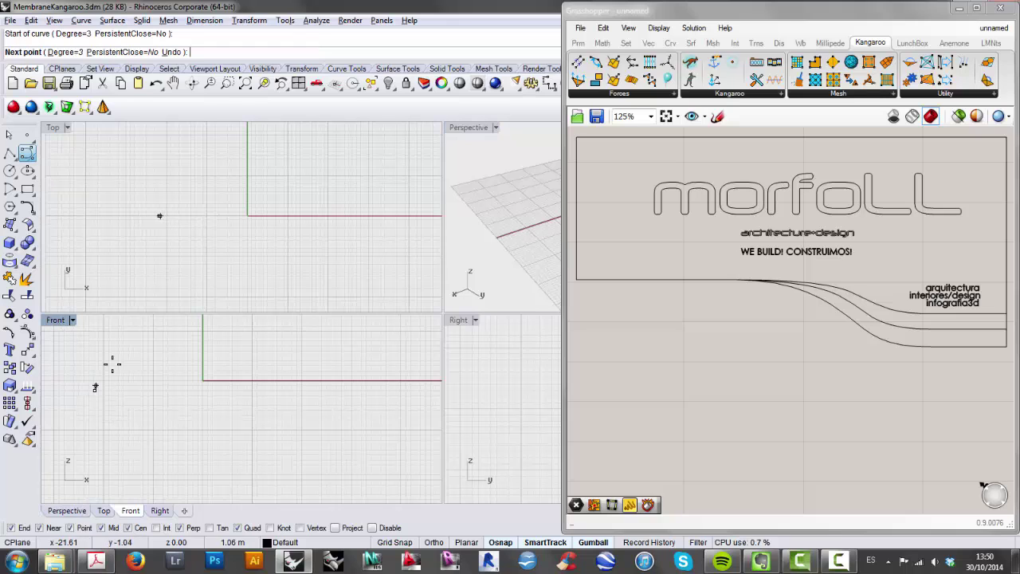
{"action": "left_click", "coordinate": [156, 332]}
{"action": "left_click", "coordinate": [209, 326]}
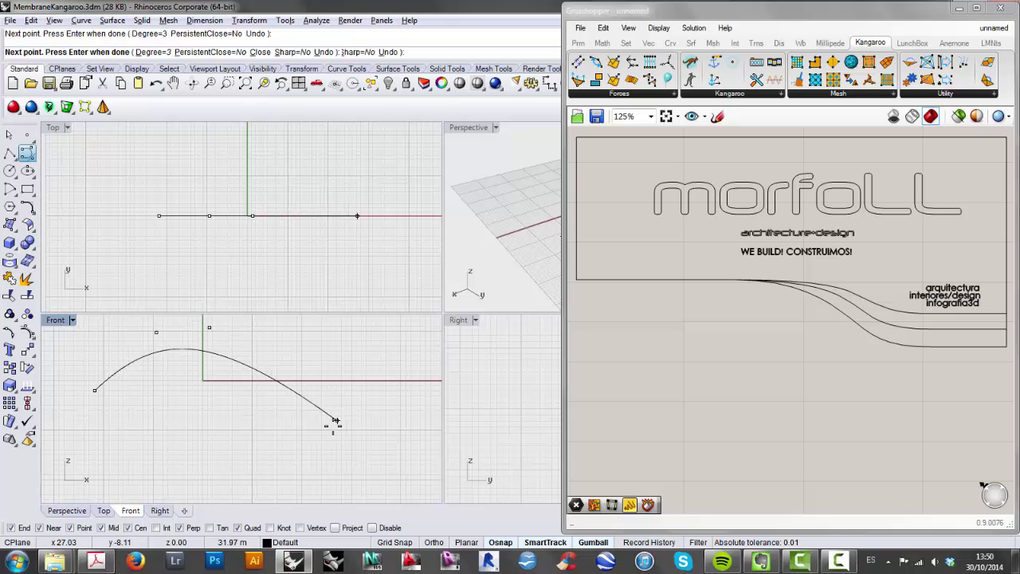
{"action": "left_click", "coordinate": [290, 452]}
{"action": "left_click", "coordinate": [359, 460]}
{"action": "left_click", "coordinate": [408, 402]}
{"action": "key", "text": "Return"}
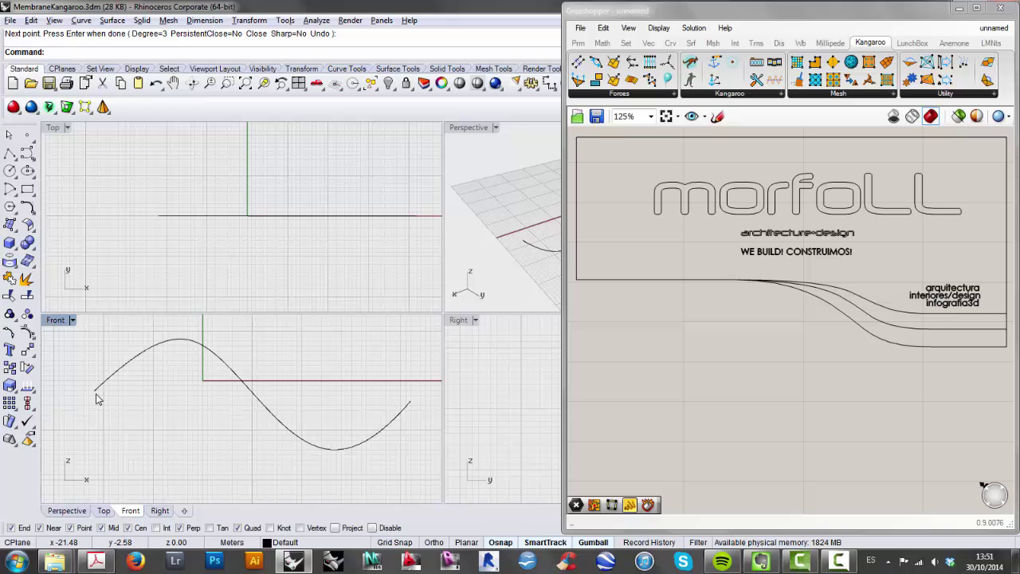
{"action": "left_click", "coordinate": [410, 403]}
{"action": "key", "text": "Return"}
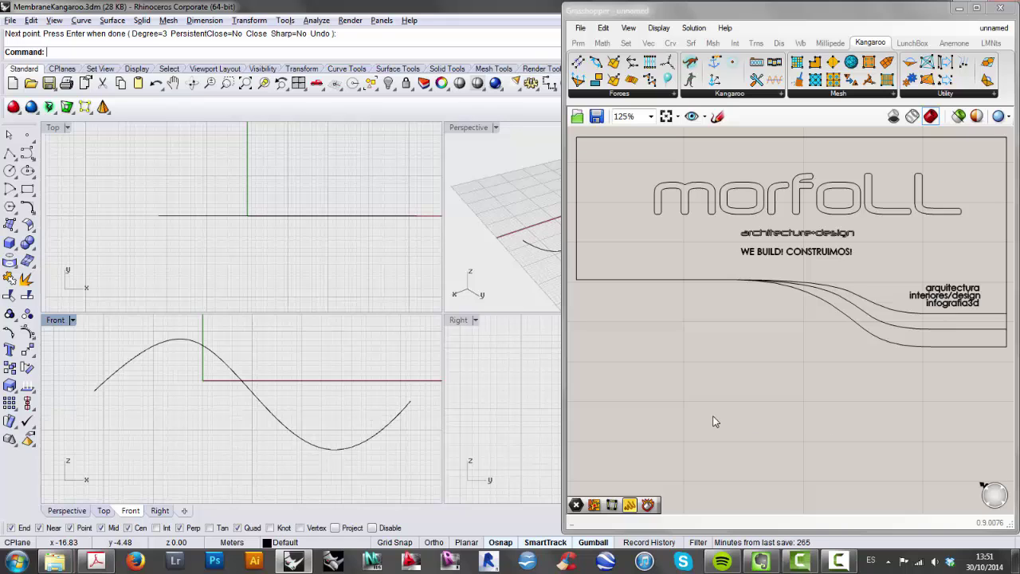
- Add a Curve parameter to the Grasshopper canvas, reference the S-shaped Rhino curve in it, and place it below the logo drawing
{"action": "double_click", "coordinate": [635, 424]}
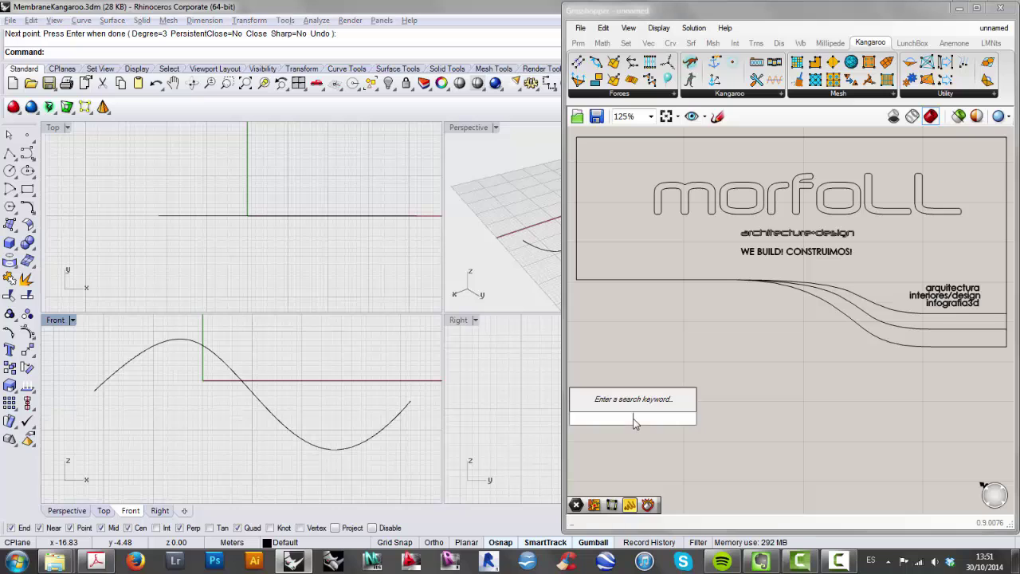
{"action": "type", "text": "cu"}
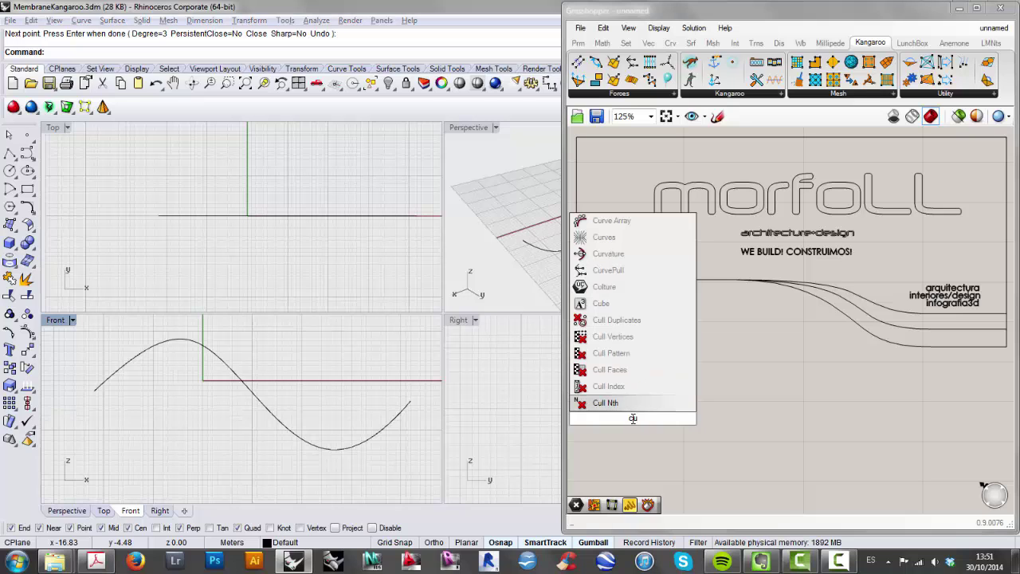
{"action": "type", "text": "rve"}
{"action": "left_click", "coordinate": [629, 339]}
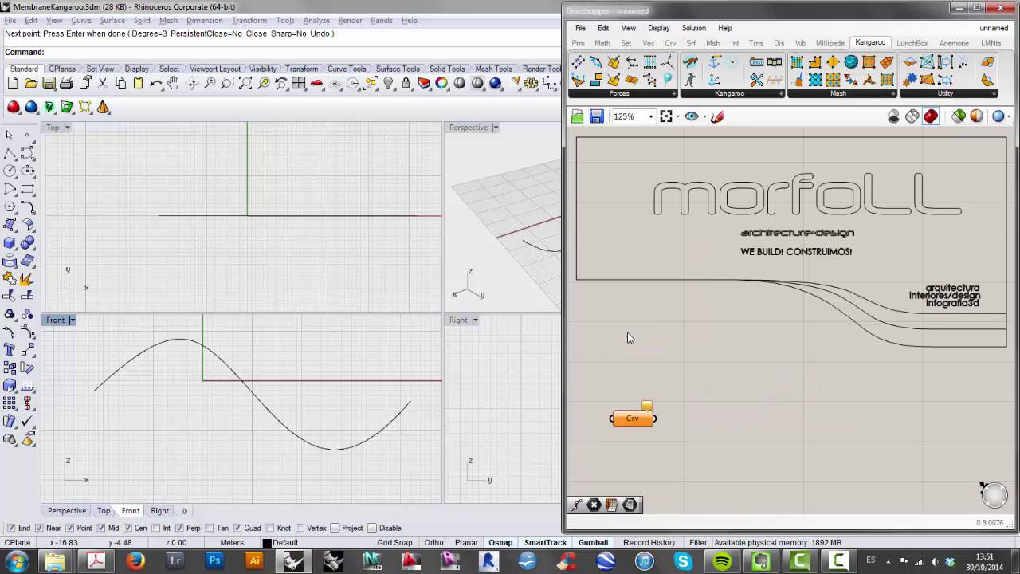
{"action": "right_click", "coordinate": [635, 424]}
{"action": "left_click", "coordinate": [680, 430]}
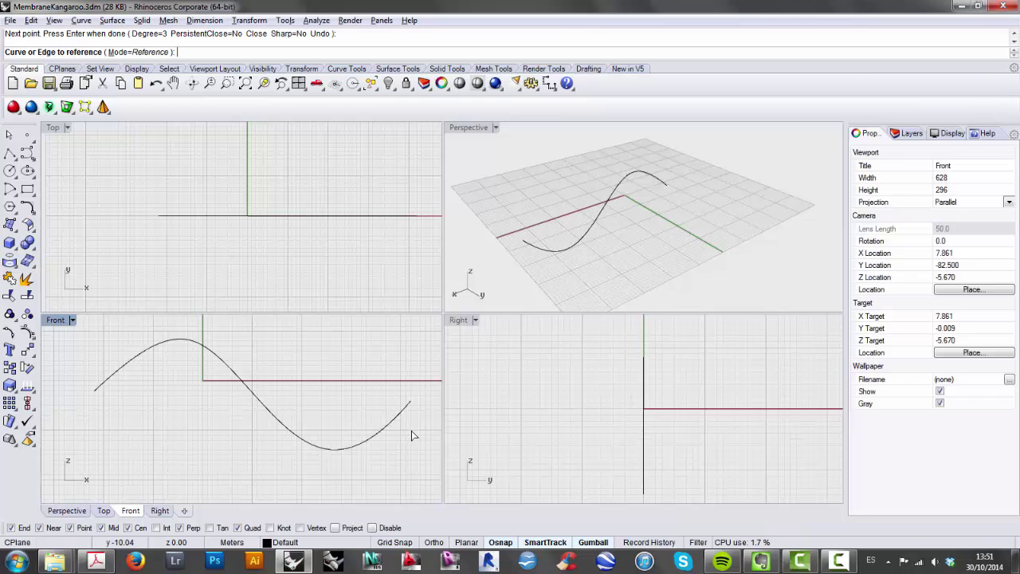
{"action": "left_click", "coordinate": [390, 429]}
{"action": "left_click_drag", "start_coordinate": [632, 420], "coordinate": [642, 476]}
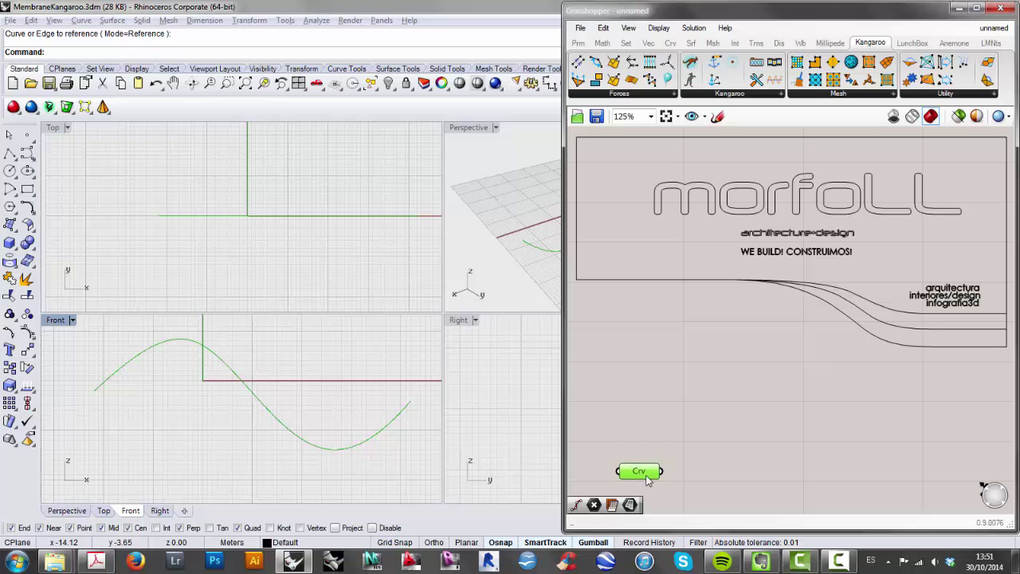
- Add a Divide Curve component beside the Curve parameter and connect the referenced curve to its C input
{"action": "double_click", "coordinate": [775, 469]}
{"action": "type", "text": "di"}
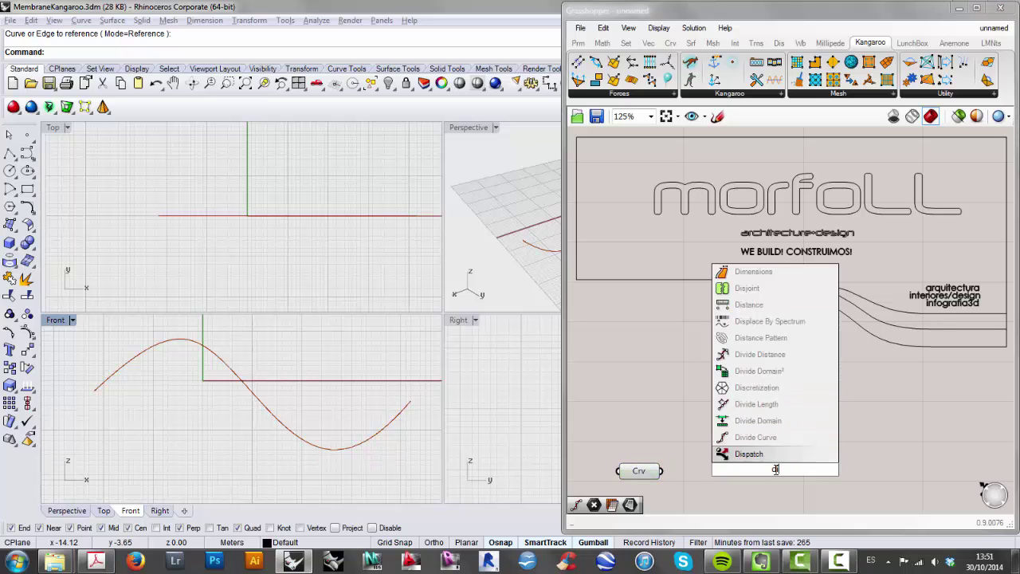
{"action": "type", "text": "vide"}
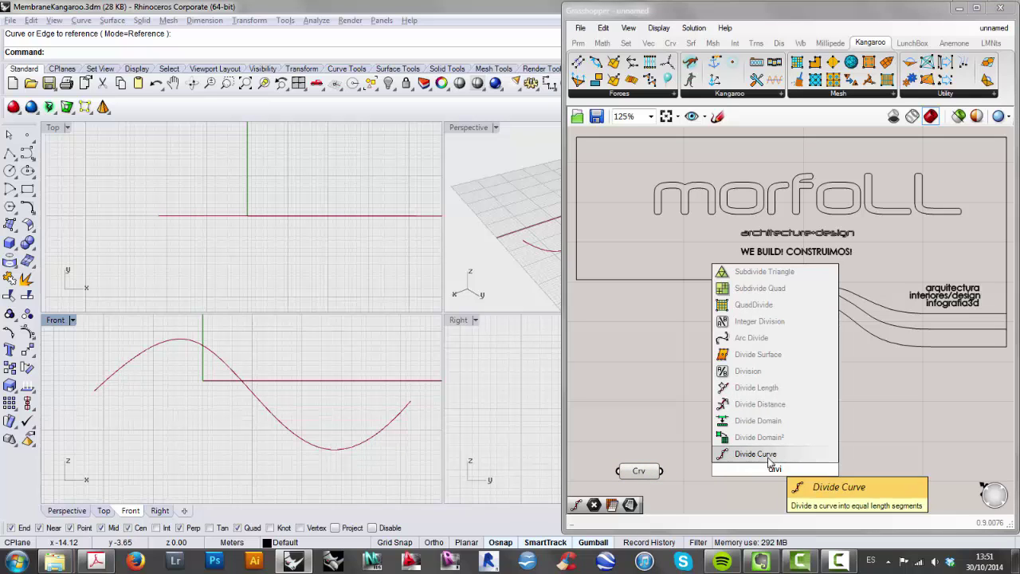
{"action": "key", "text": "Return"}
{"action": "left_click_drag", "start_coordinate": [774, 470], "coordinate": [713, 485]}
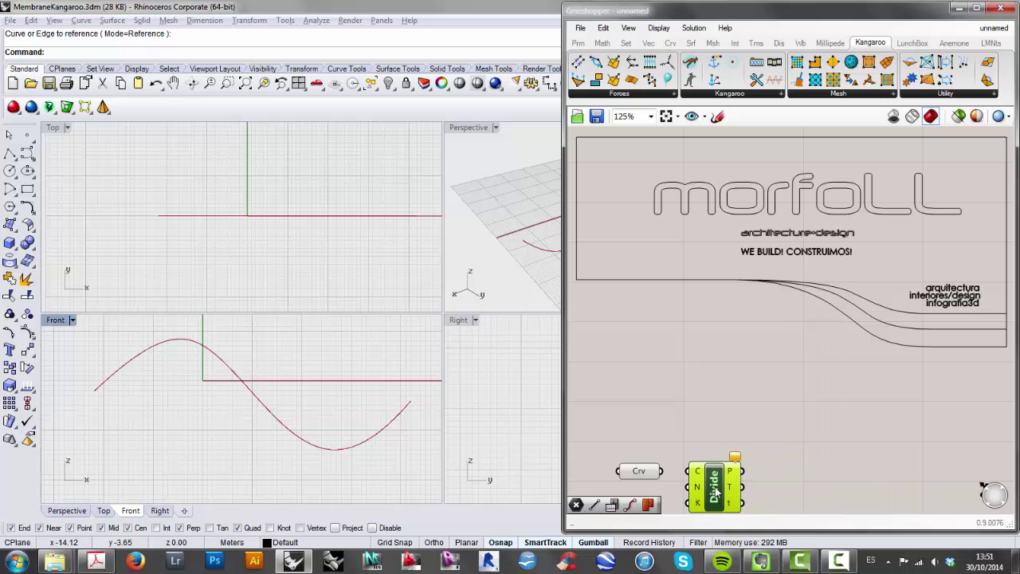
{"action": "left_click", "coordinate": [671, 479]}
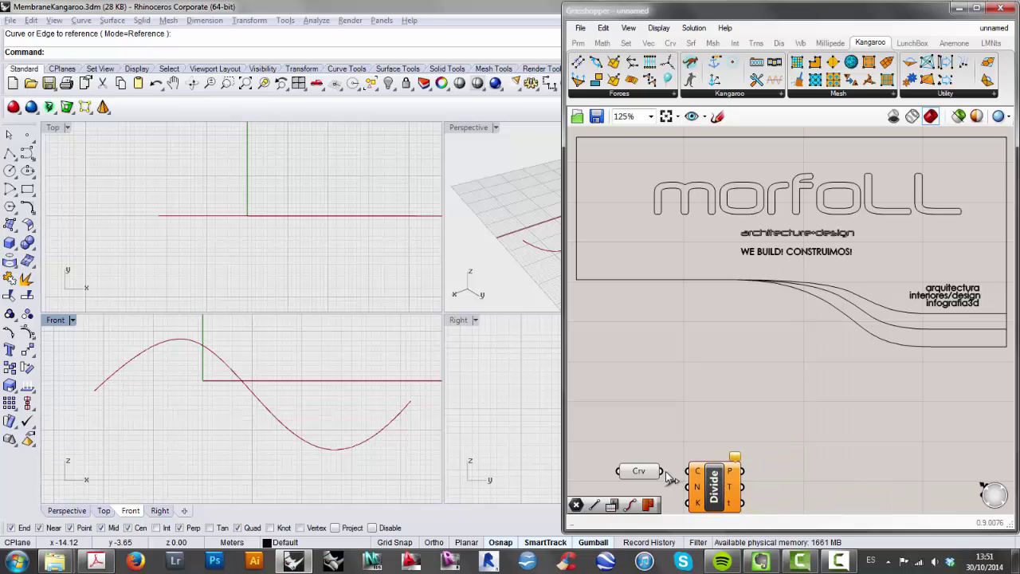
{"action": "left_click_drag", "start_coordinate": [660, 471], "coordinate": [687, 471]}
{"action": "right_click_drag", "start_coordinate": [760, 473], "coordinate": [791, 412]}
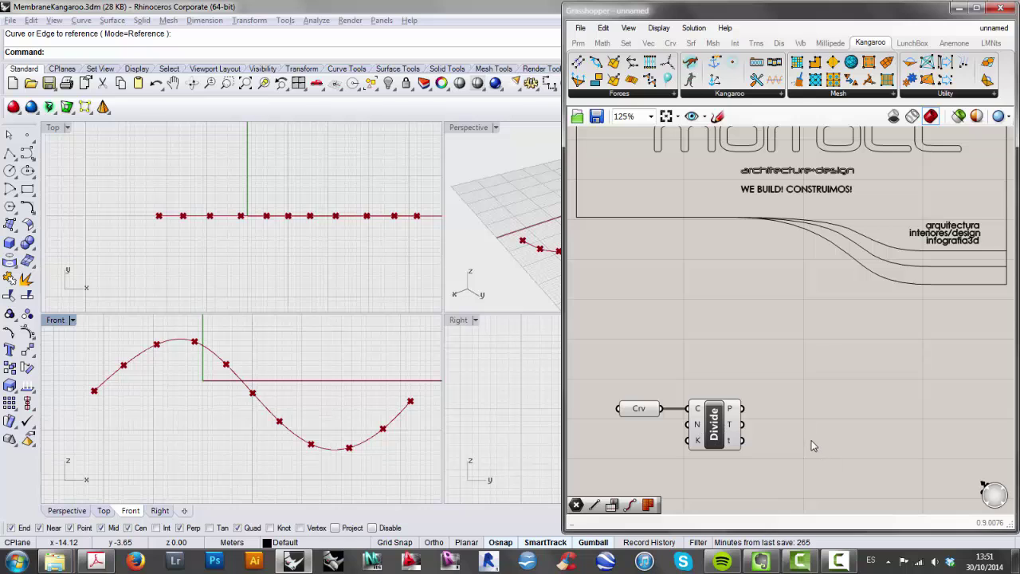
- Add a Point parameter below and beyond Divide Curve, and feed it the division points from the P output
{"action": "scroll", "coordinate": [811, 440], "scroll_direction": "down", "scroll_amount": 2}
{"action": "right_click_drag", "start_coordinate": [812, 418], "coordinate": [791, 409]}
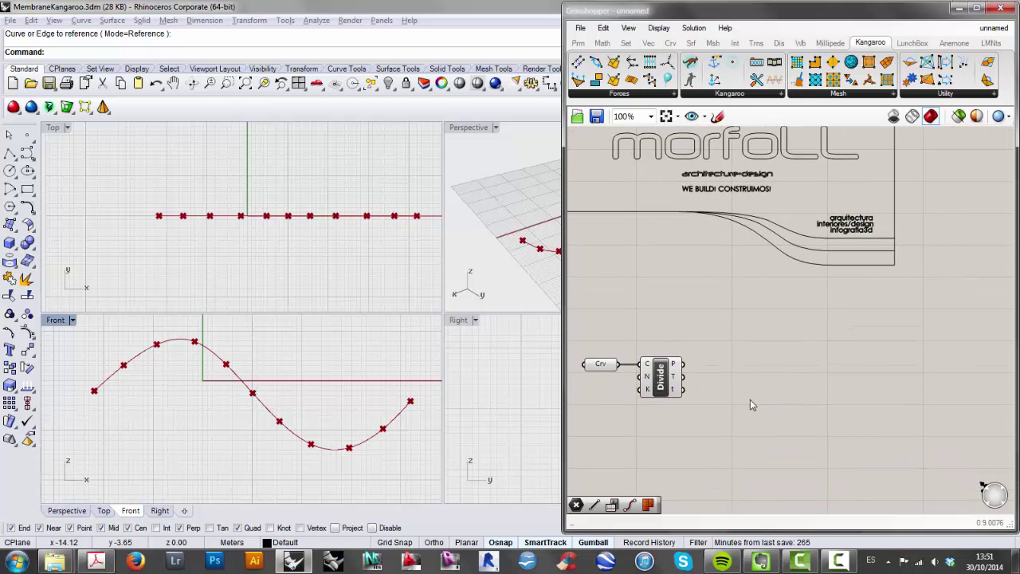
{"action": "mouse_move", "coordinate": [676, 365]}
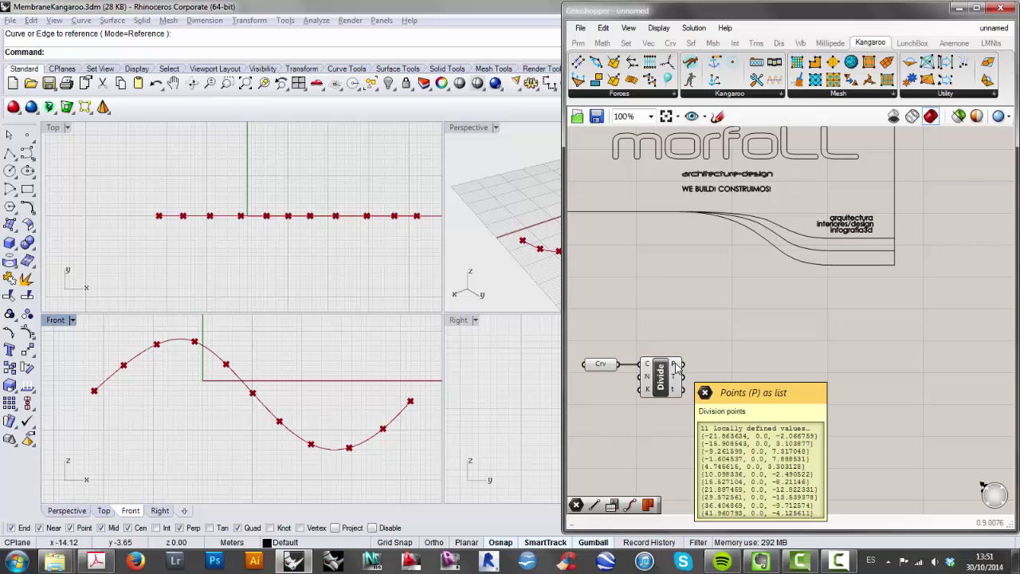
{"action": "double_click", "coordinate": [774, 456]}
{"action": "type", "text": "poi"}
{"action": "key", "text": "Up"}
{"action": "key", "text": "Up"}
{"action": "key", "text": "Up"}
{"action": "key", "text": "Up"}
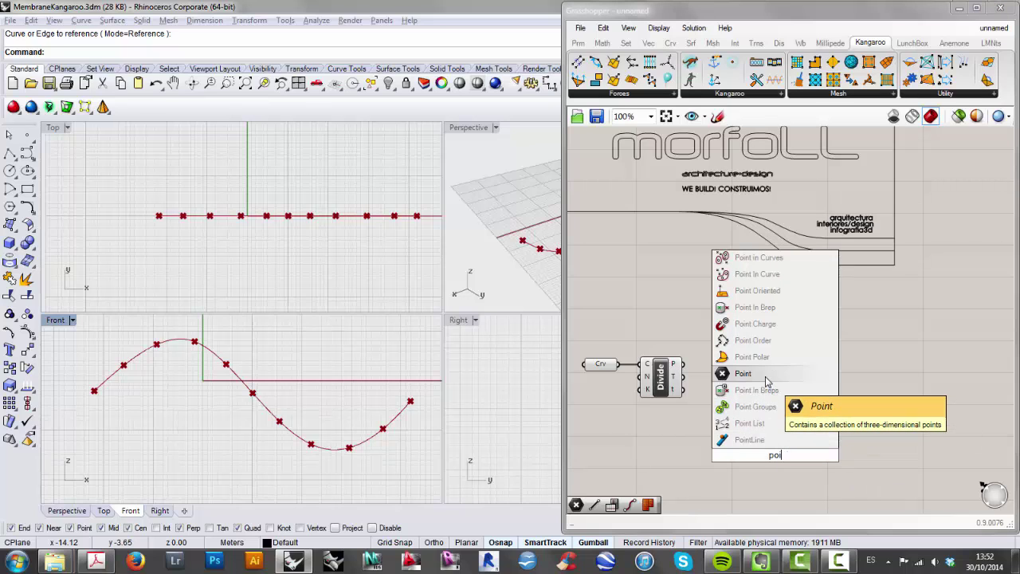
{"action": "key", "text": "Return"}
{"action": "left_click_drag", "start_coordinate": [782, 457], "coordinate": [793, 461]}
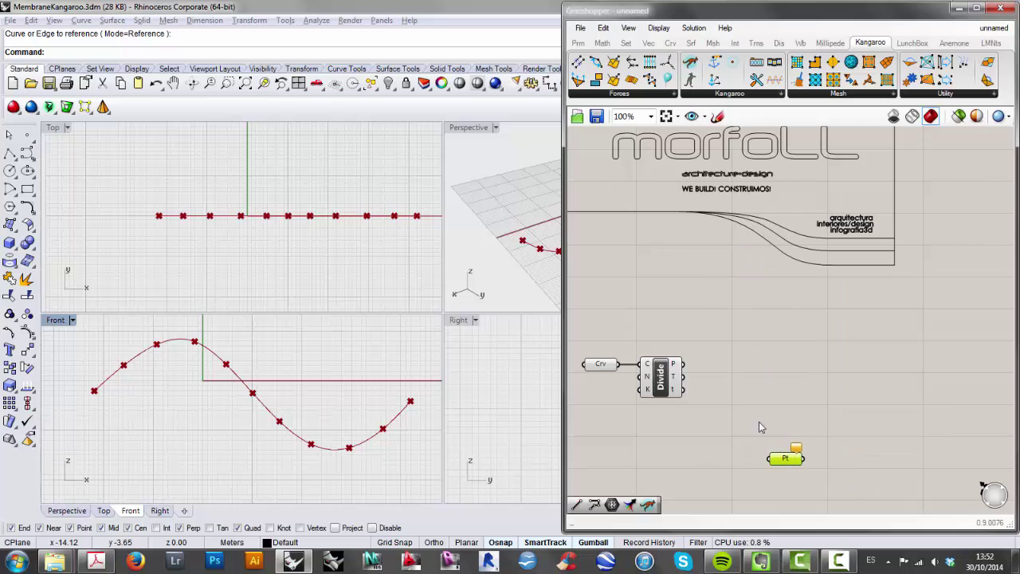
{"action": "left_click_drag", "start_coordinate": [683, 364], "coordinate": [825, 476]}
- Add a PolyLine component beyond Divide Curve, connect the division points to its V input, and space it farther along the canvas
{"action": "right_click_drag", "start_coordinate": [808, 409], "coordinate": [792, 412]}
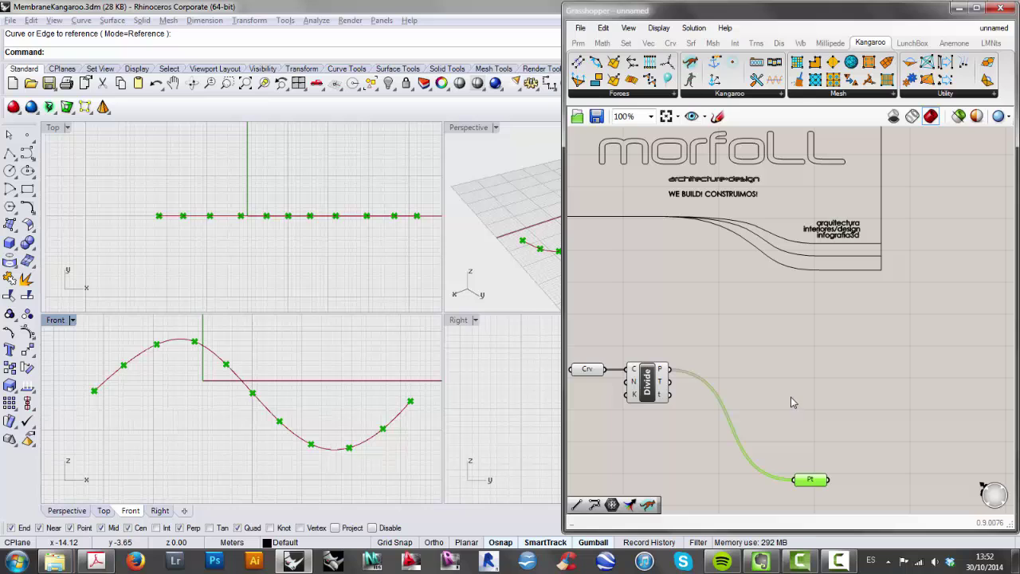
{"action": "right_click_drag", "start_coordinate": [792, 388], "coordinate": [770, 389]}
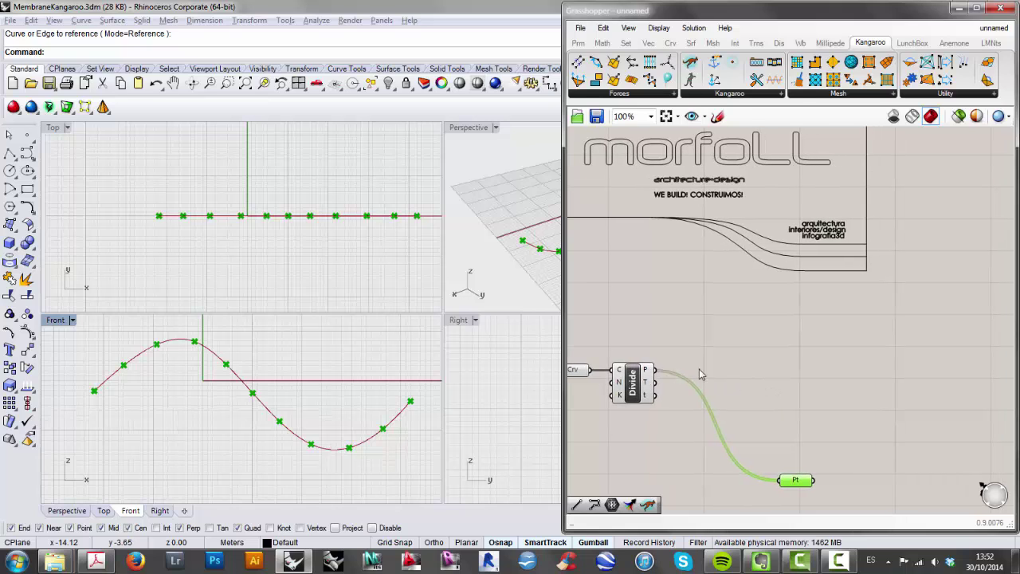
{"action": "double_click", "coordinate": [740, 381]}
{"action": "type", "text": "poly"}
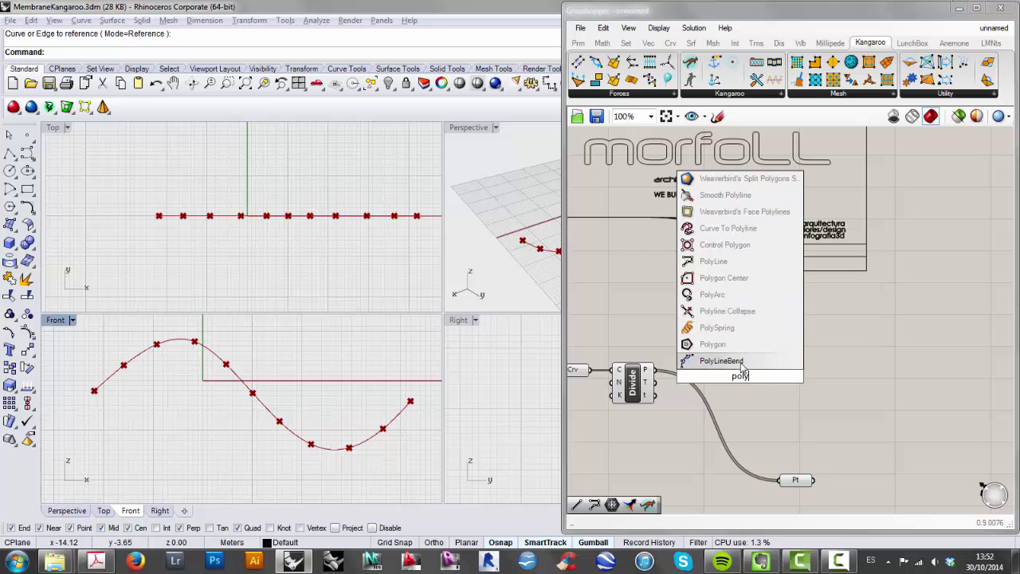
{"action": "left_click", "coordinate": [745, 261]}
{"action": "left_click_drag", "start_coordinate": [655, 370], "coordinate": [744, 378]}
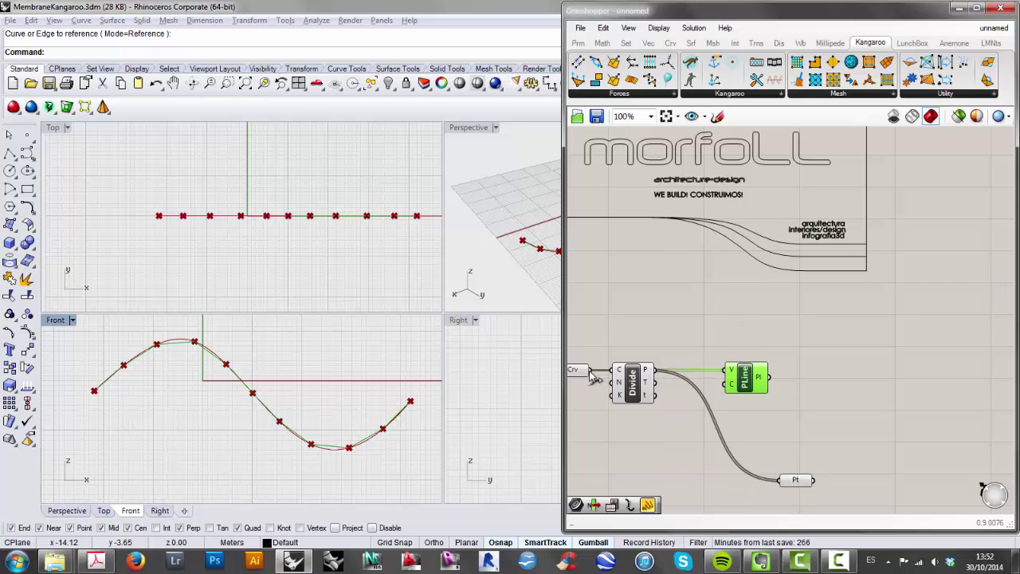
{"action": "mouse_move", "coordinate": [734, 374]}
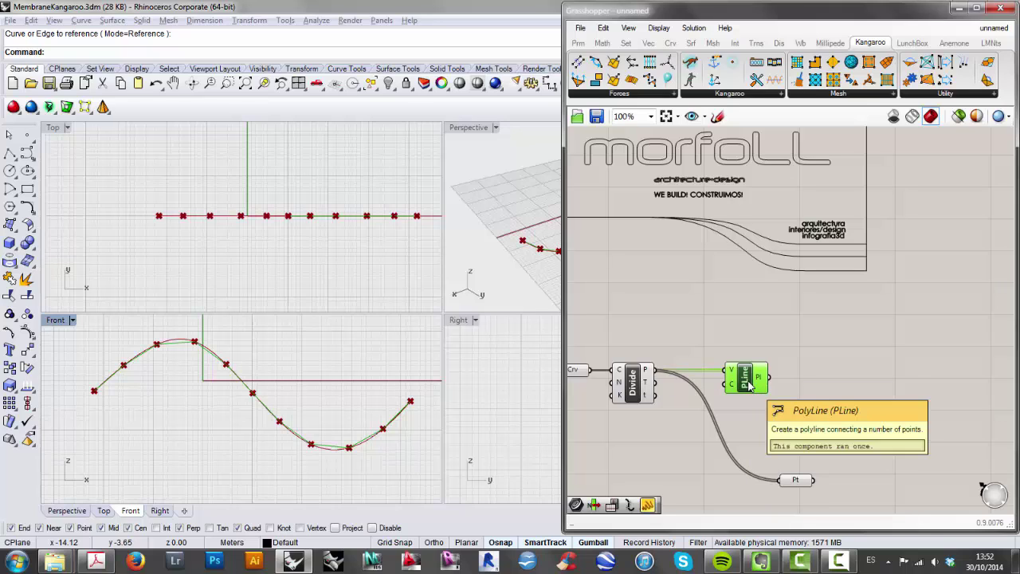
{"action": "left_click_drag", "start_coordinate": [752, 388], "coordinate": [755, 388]}
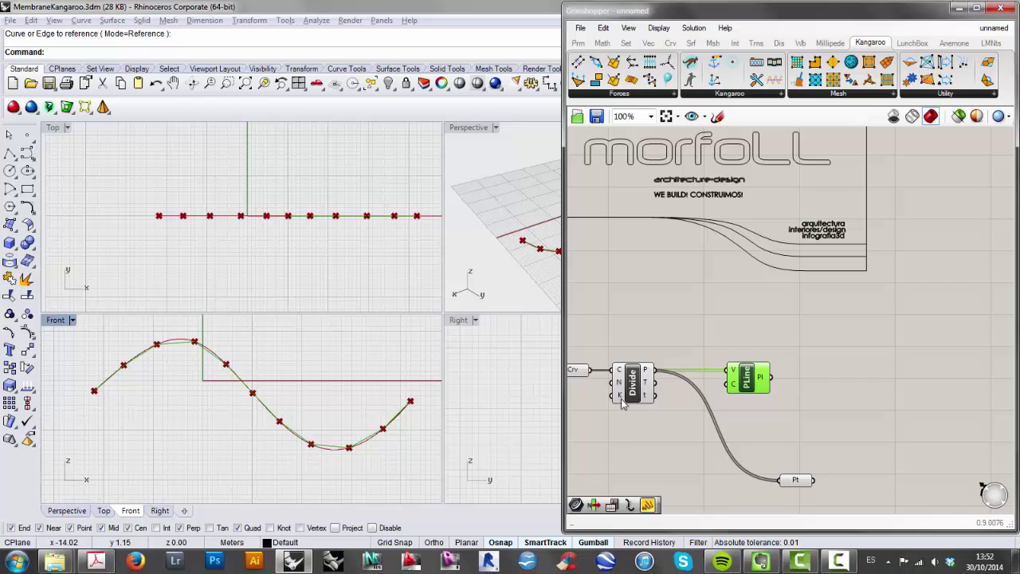
{"action": "right_click_drag", "start_coordinate": [813, 411], "coordinate": [746, 401]}
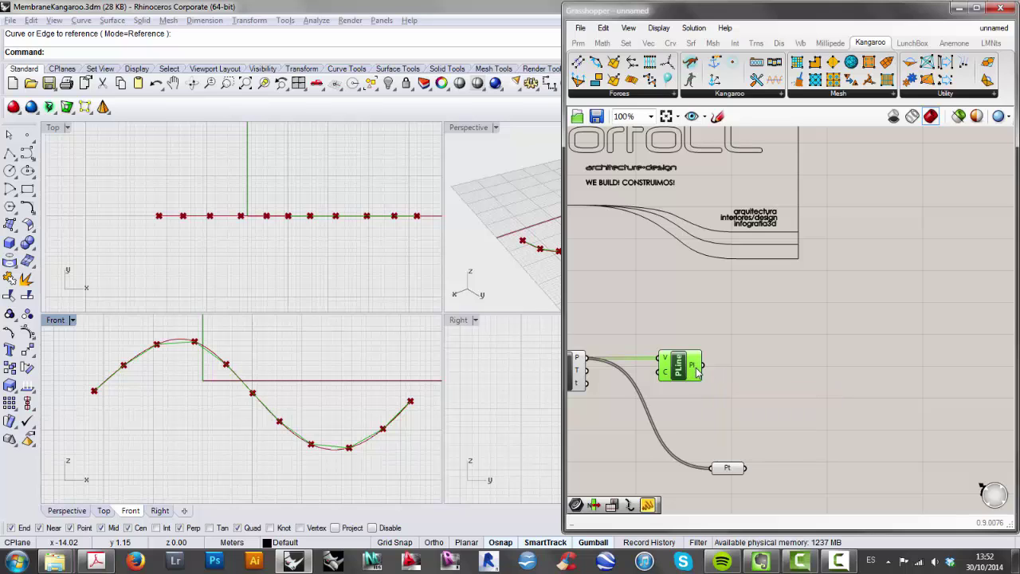
{"action": "right_click_drag", "start_coordinate": [810, 372], "coordinate": [790, 369]}
{"action": "left_click_drag", "start_coordinate": [660, 372], "coordinate": [699, 368]}
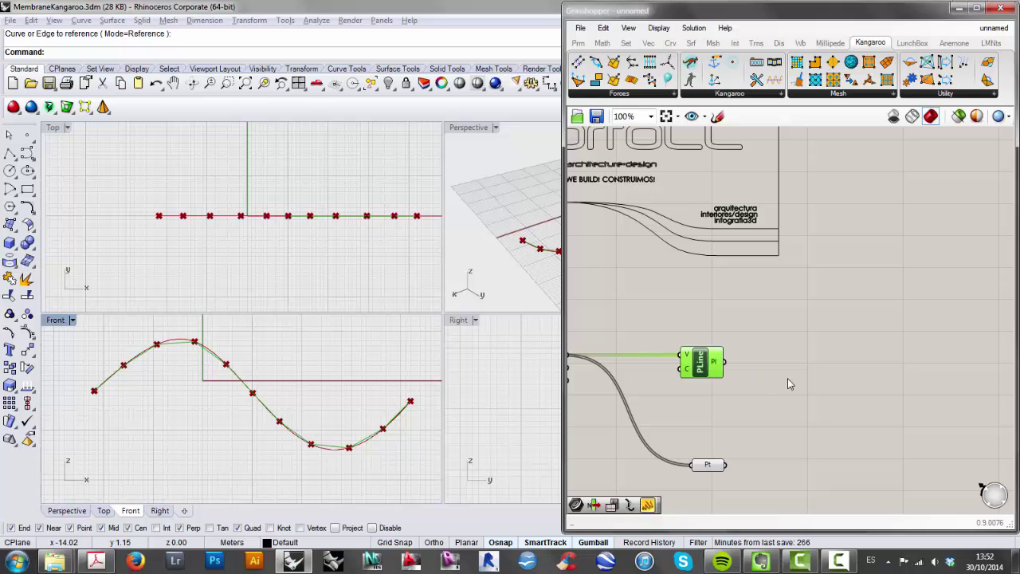
- Add an Explode component after PolyLine and connect the polyline output to its C input
{"action": "right_click_drag", "start_coordinate": [787, 384], "coordinate": [758, 371]}
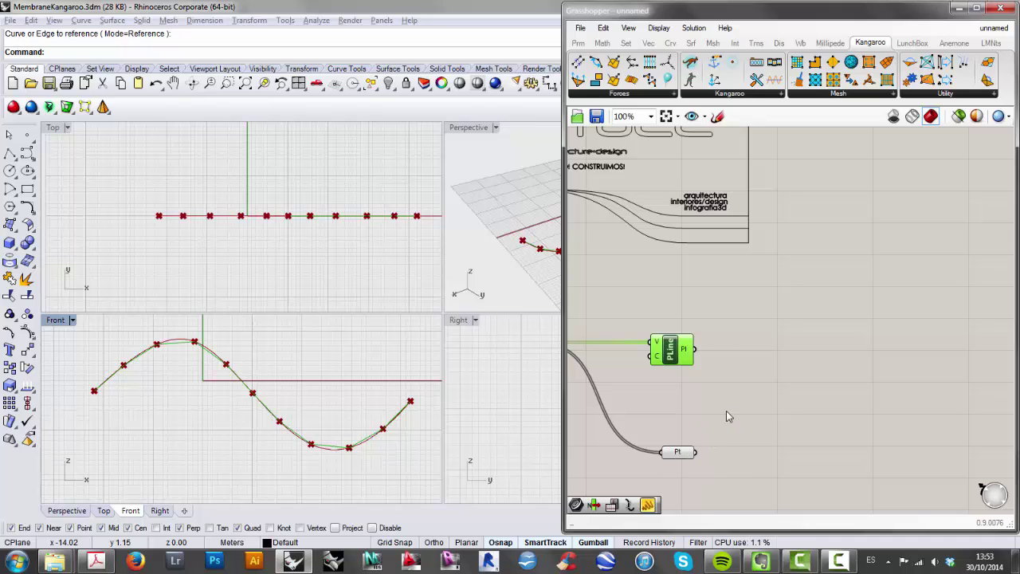
{"action": "double_click", "coordinate": [747, 383]}
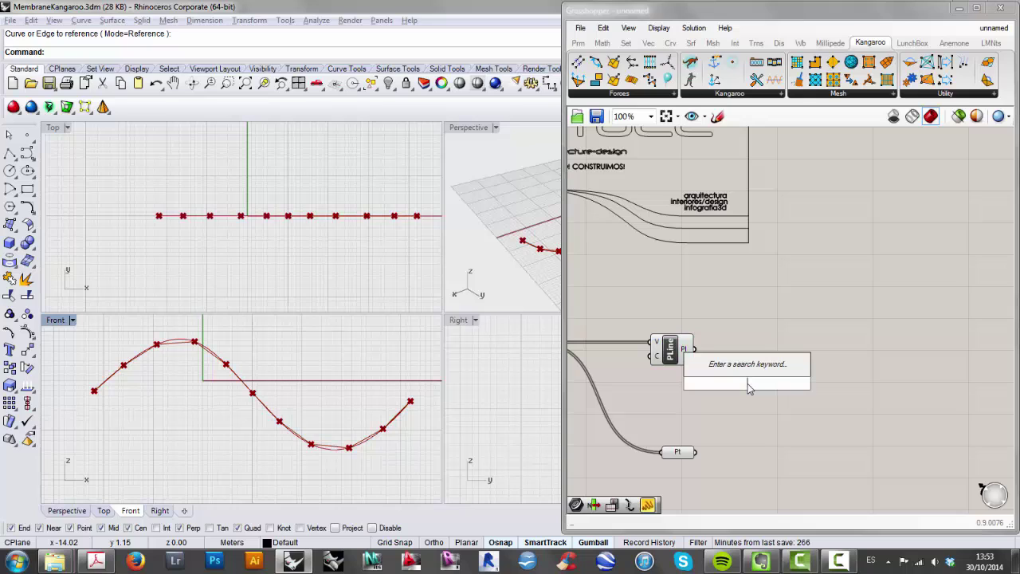
{"action": "type", "text": "plo"}
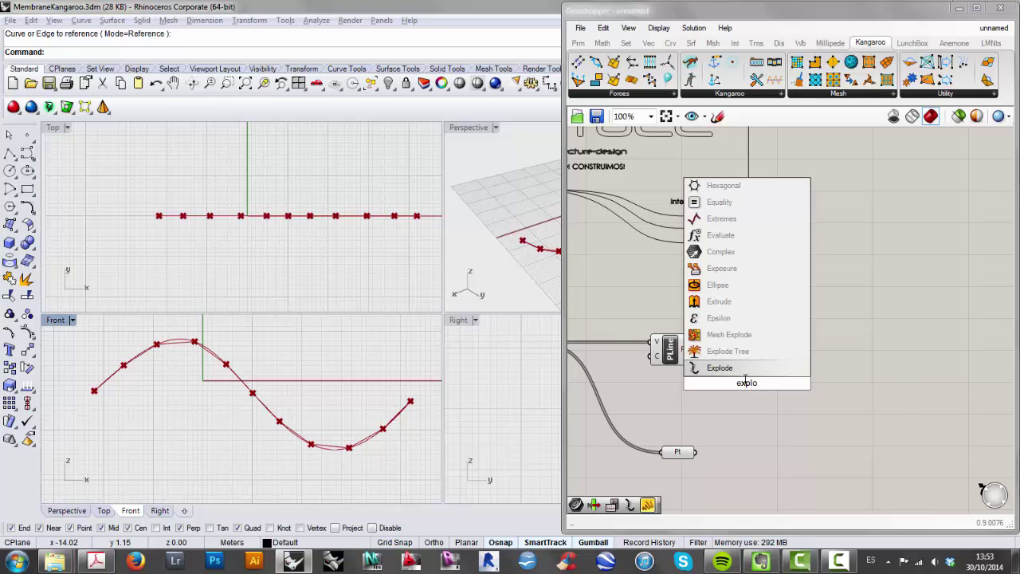
{"action": "key", "text": "Return"}
{"action": "mouse_move", "coordinate": [744, 380]}
{"action": "left_mouse_down"}
{"action": "mouse_move", "coordinate": [743, 359]}
{"action": "mouse_move", "coordinate": [722, 349]}
{"action": "mouse_move", "coordinate": [749, 375]}
{"action": "left_mouse_up"}
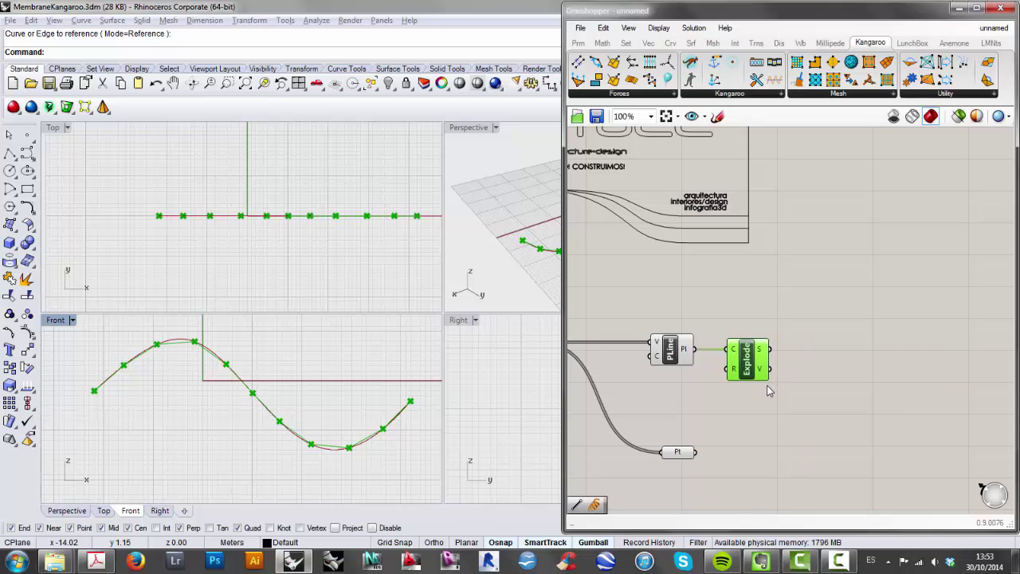
{"action": "mouse_move", "coordinate": [764, 350]}
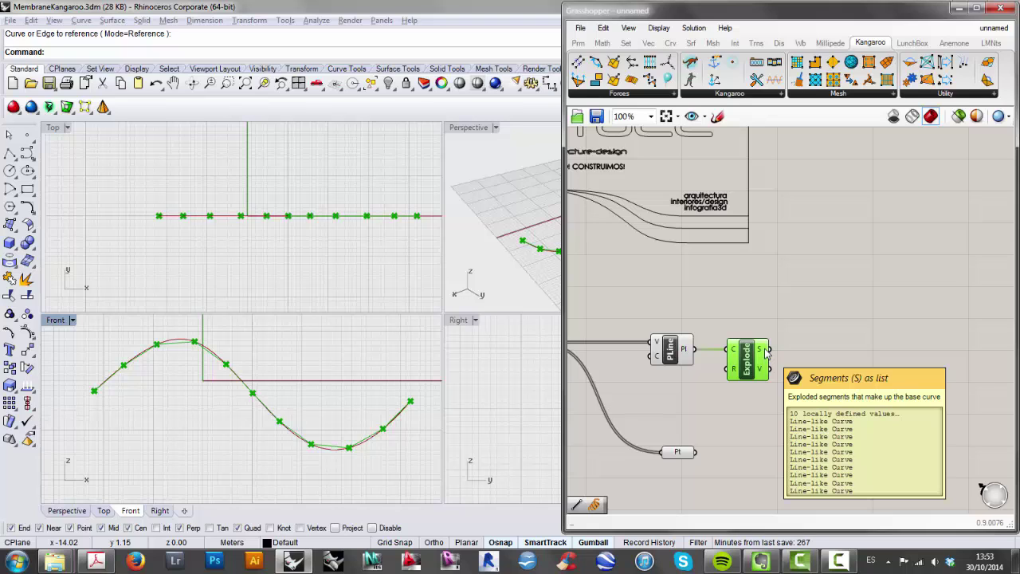
- Add a SpringsFromLine component beyond Explode and feed the exploded segments into its Connection and Rest length inputs
{"action": "right_click_drag", "start_coordinate": [874, 357], "coordinate": [804, 343]}
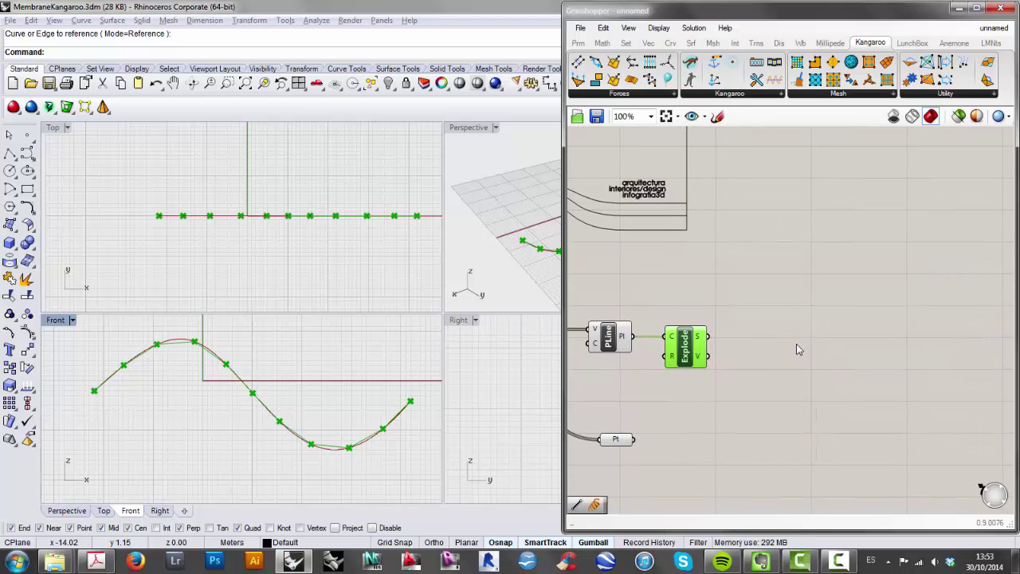
{"action": "left_click", "coordinate": [795, 344]}
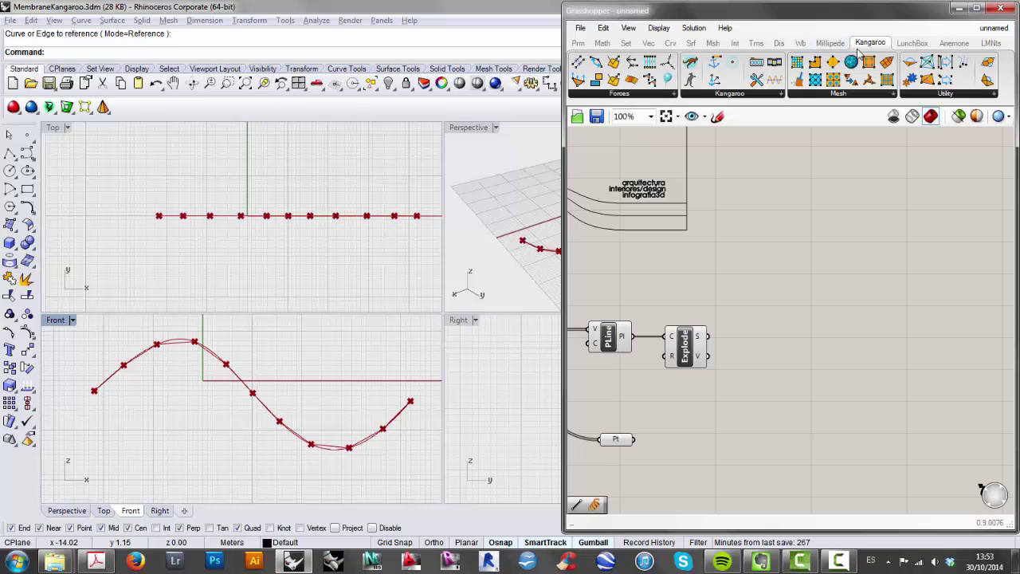
{"action": "left_click", "coordinate": [628, 95]}
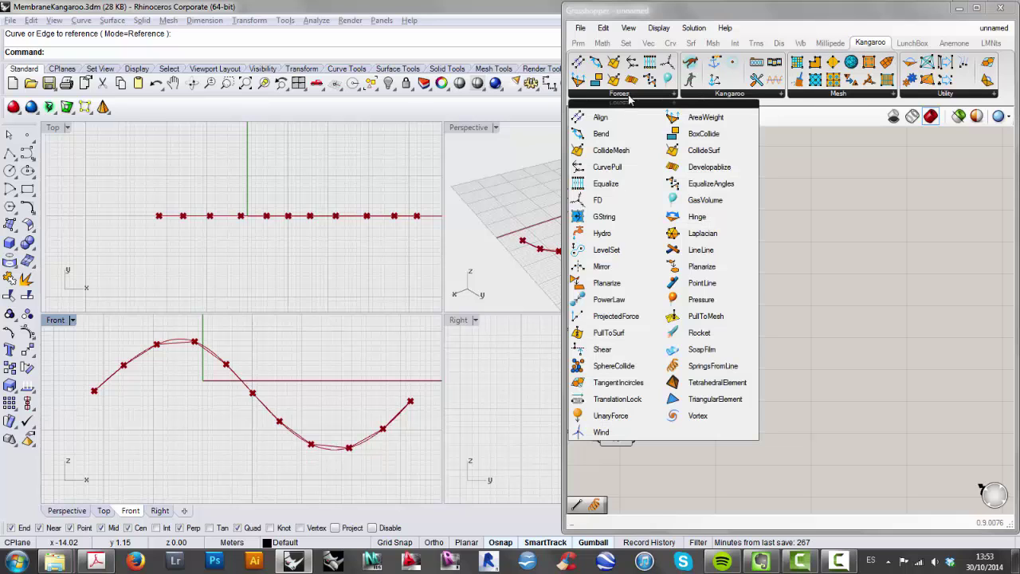
{"action": "left_click", "coordinate": [712, 366]}
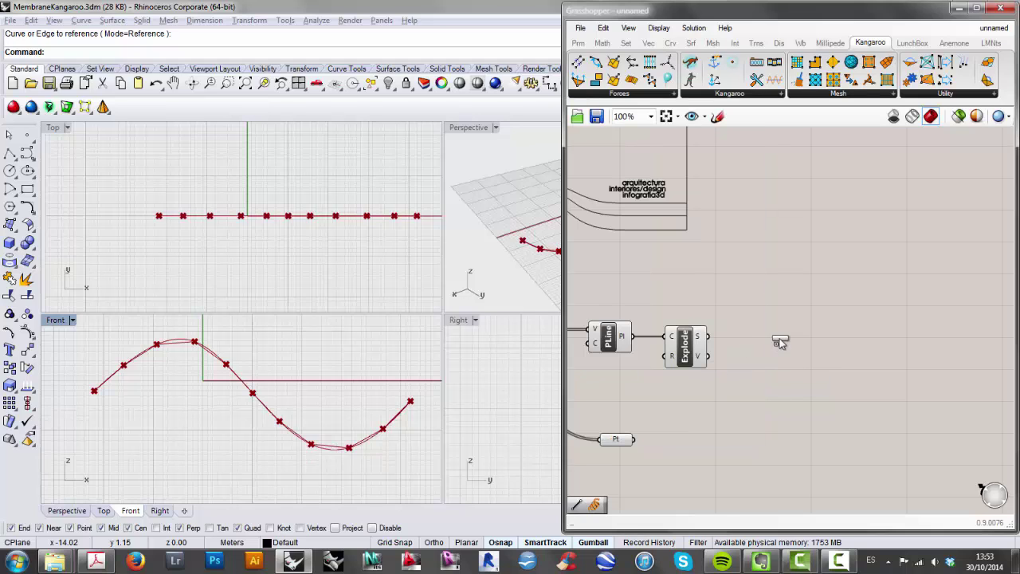
{"action": "left_click", "coordinate": [777, 339]}
{"action": "left_click_drag", "start_coordinate": [797, 341], "coordinate": [825, 327]}
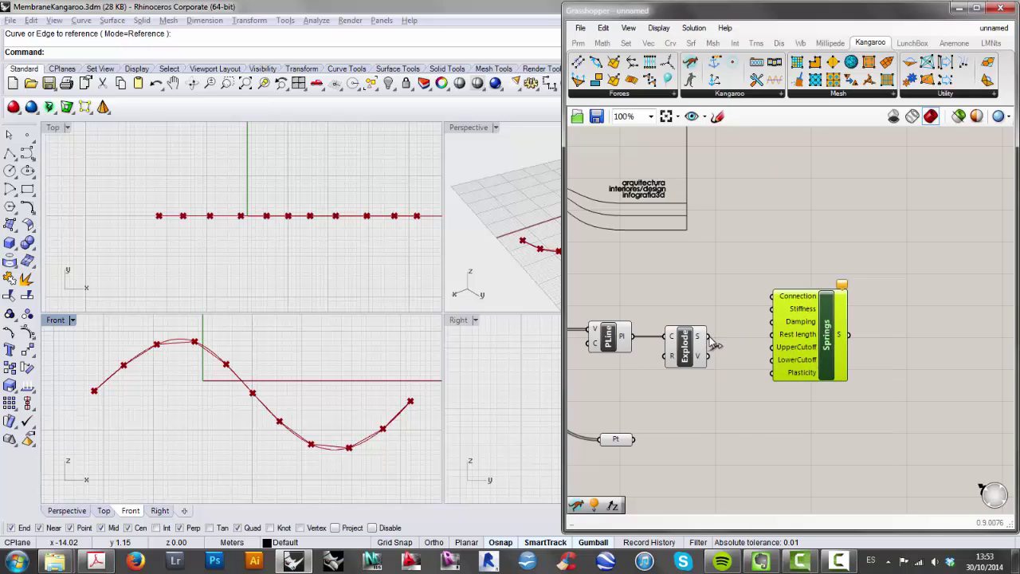
{"action": "left_click_drag", "start_coordinate": [716, 340], "coordinate": [770, 298]}
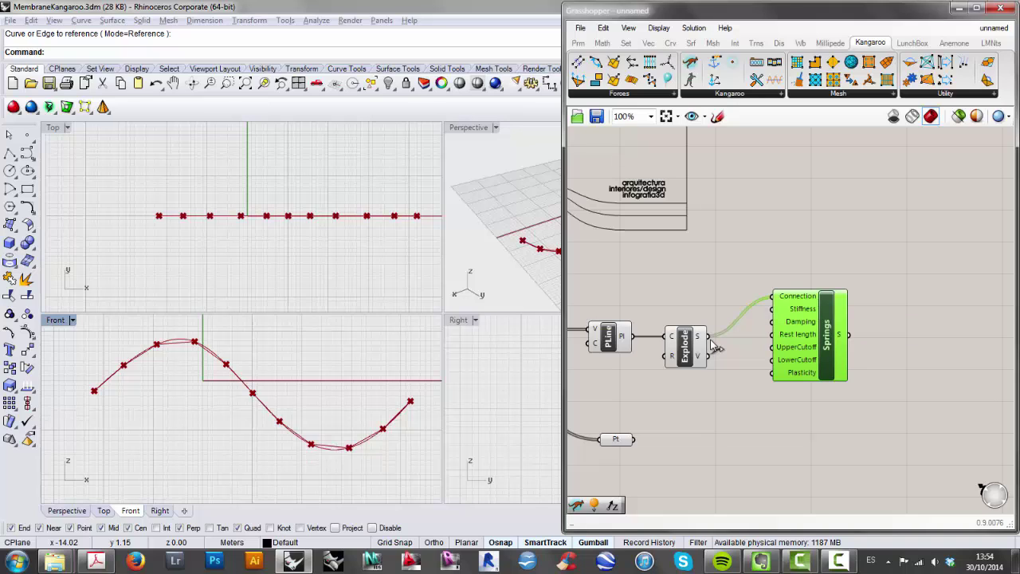
{"action": "left_click_drag", "start_coordinate": [714, 347], "coordinate": [839, 345]}
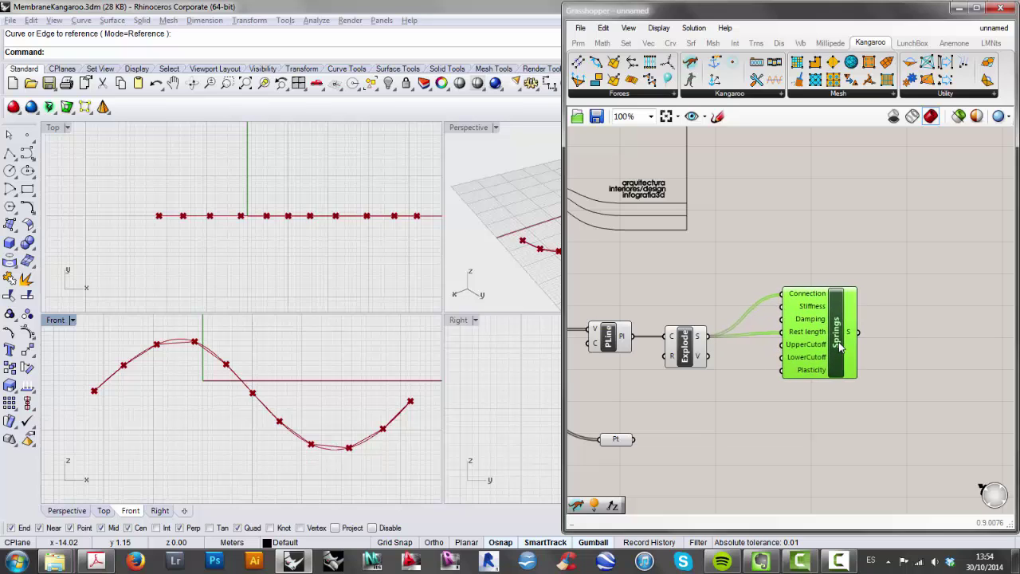
- Move the PolyLine, Explode, Springs and Point components together closer to Divide Curve
{"action": "right_click_drag", "start_coordinate": [728, 422], "coordinate": [744, 367]}
{"action": "left_click_drag", "start_coordinate": [627, 403], "coordinate": [694, 390]}
{"action": "right_click_drag", "start_coordinate": [671, 369], "coordinate": [823, 369]}
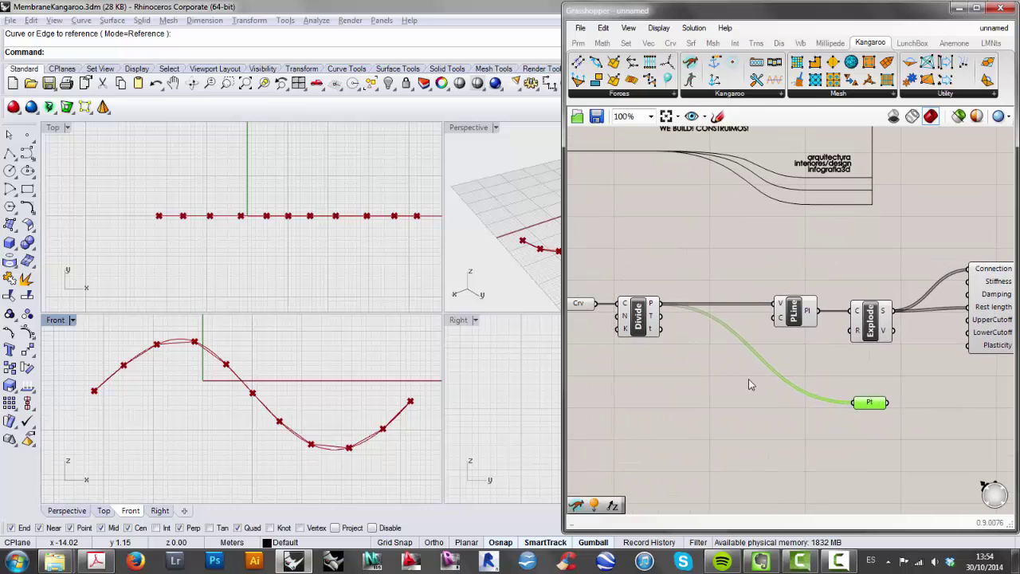
{"action": "scroll", "coordinate": [724, 373], "scroll_direction": "down", "scroll_amount": 4}
{"action": "left_click_drag", "start_coordinate": [937, 254], "coordinate": [726, 387]}
{"action": "left_click_drag", "start_coordinate": [747, 299], "coordinate": [697, 298]}
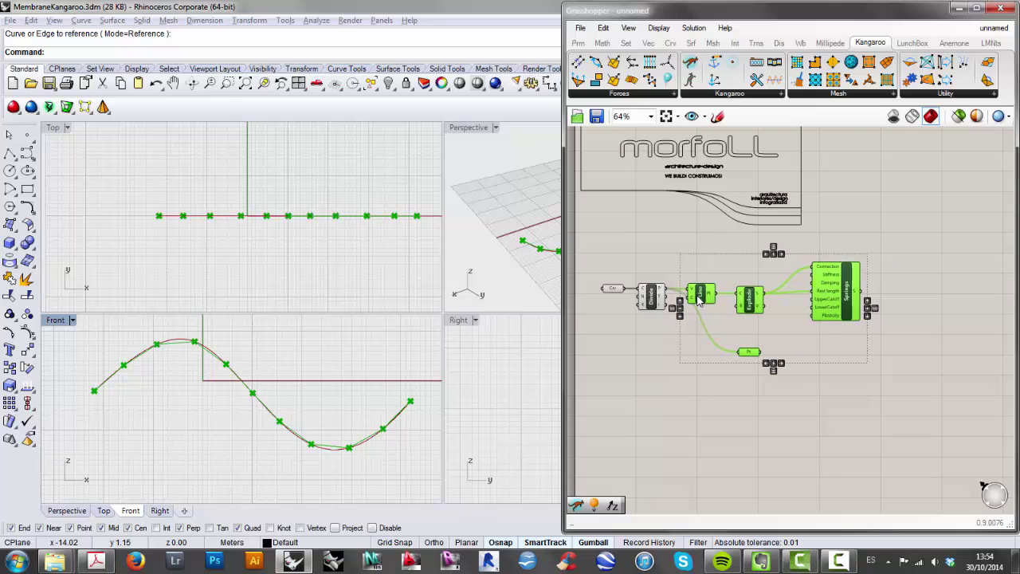
{"action": "left_click", "coordinate": [845, 424]}
{"action": "scroll", "coordinate": [773, 307], "scroll_direction": "up", "scroll_amount": 2}
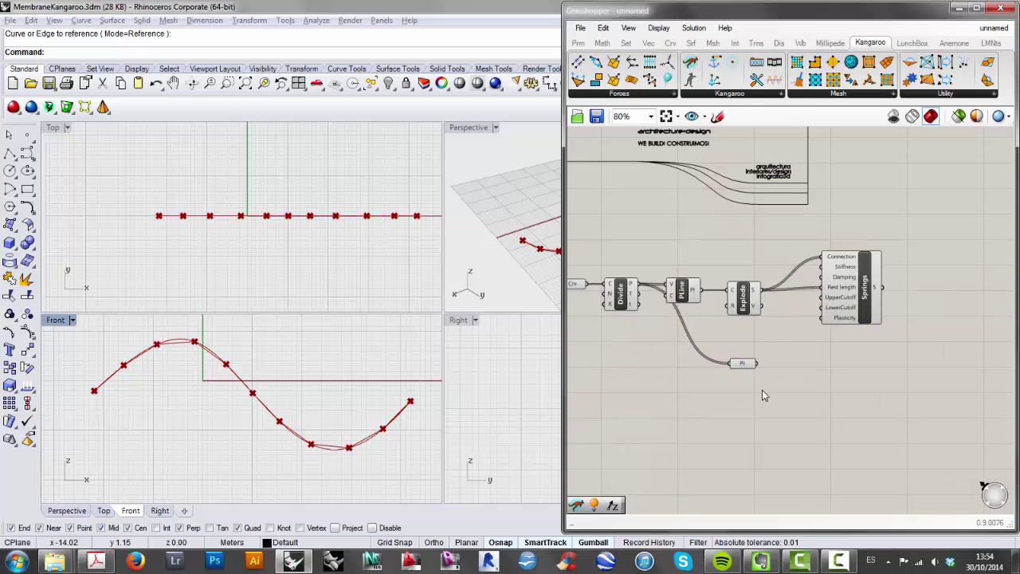
- Place the Point parameter lower, beneath PolyLine, and tighten the spacing between PolyLine, Explode and Springs
{"action": "left_click_drag", "start_coordinate": [741, 364], "coordinate": [699, 378]}
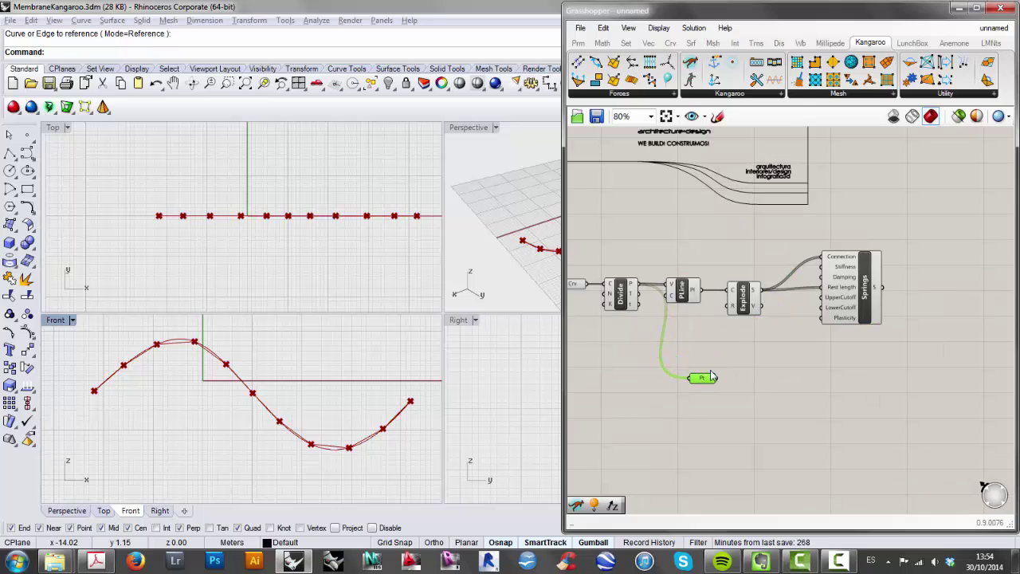
{"action": "left_click_drag", "start_coordinate": [898, 361], "coordinate": [719, 242]}
{"action": "left_click_drag", "start_coordinate": [743, 296], "coordinate": [729, 297]}
{"action": "left_click_drag", "start_coordinate": [908, 363], "coordinate": [769, 215]}
{"action": "left_click_drag", "start_coordinate": [835, 294], "coordinate": [802, 292]}
{"action": "left_click", "coordinate": [764, 376]}
- Add a UnaryForce component beside the Point parameter and connect the division points to its Point input
{"action": "scroll", "coordinate": [783, 395], "scroll_direction": "up", "scroll_amount": 5}
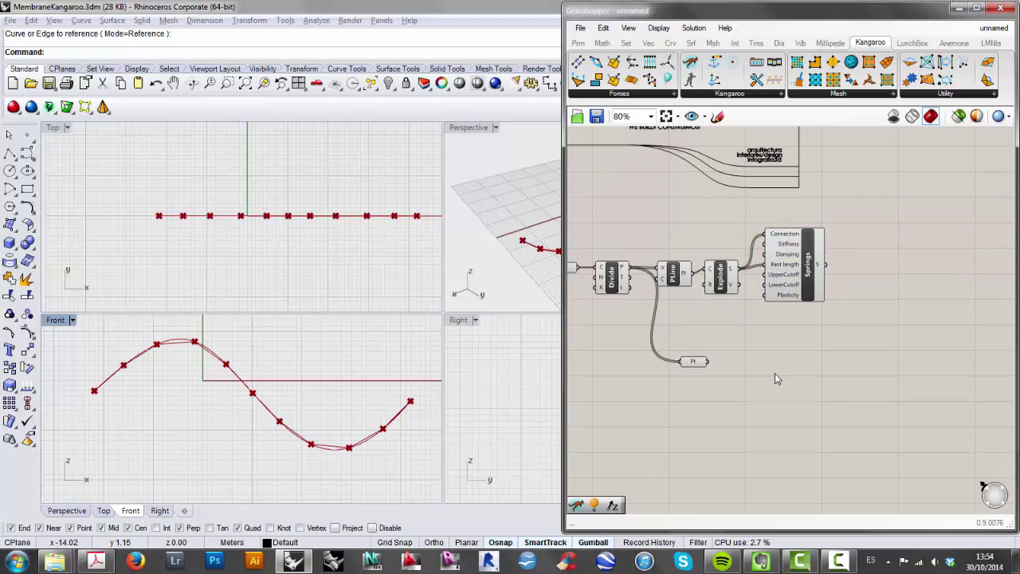
{"action": "double_click", "coordinate": [760, 375]}
{"action": "right_click_drag", "start_coordinate": [705, 287], "coordinate": [800, 304]}
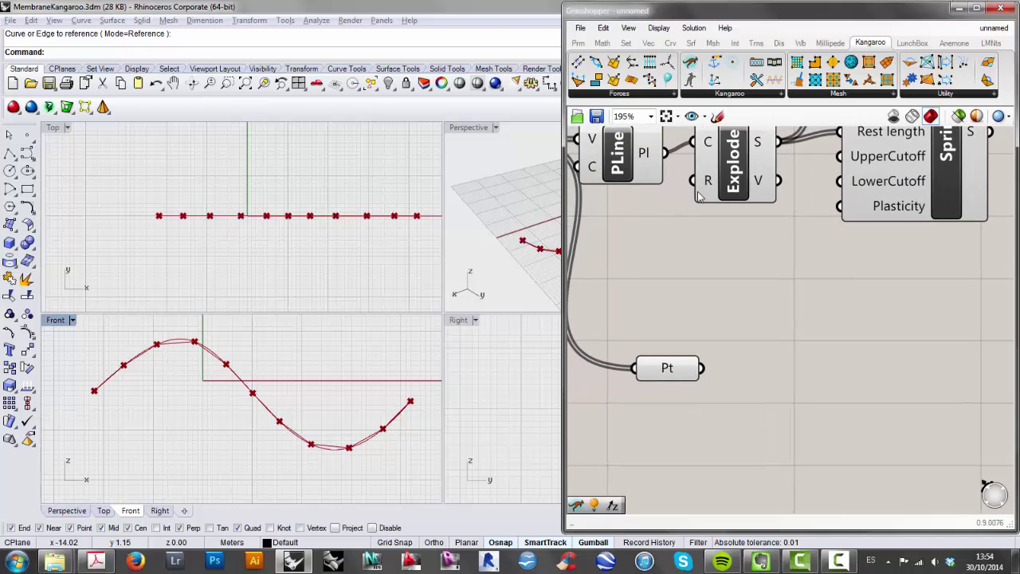
{"action": "left_click", "coordinate": [648, 95]}
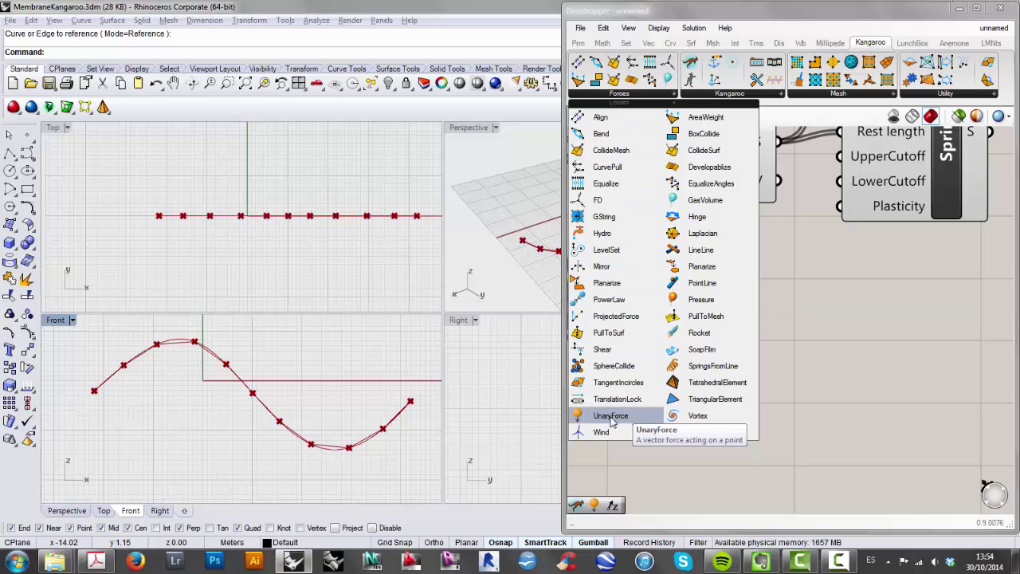
{"action": "left_click_drag", "start_coordinate": [611, 423], "coordinate": [853, 378]}
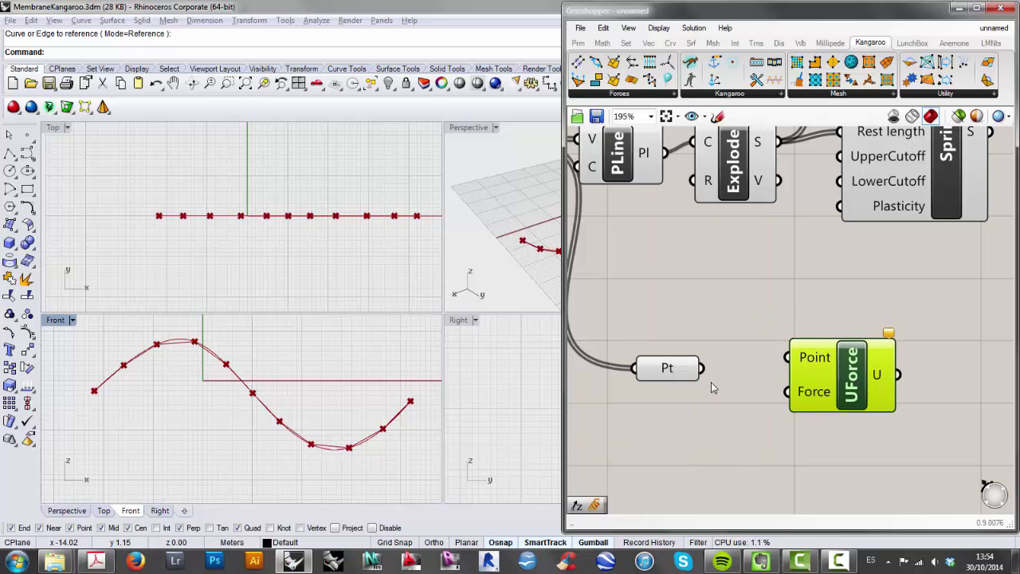
{"action": "left_click_drag", "start_coordinate": [703, 368], "coordinate": [749, 378]}
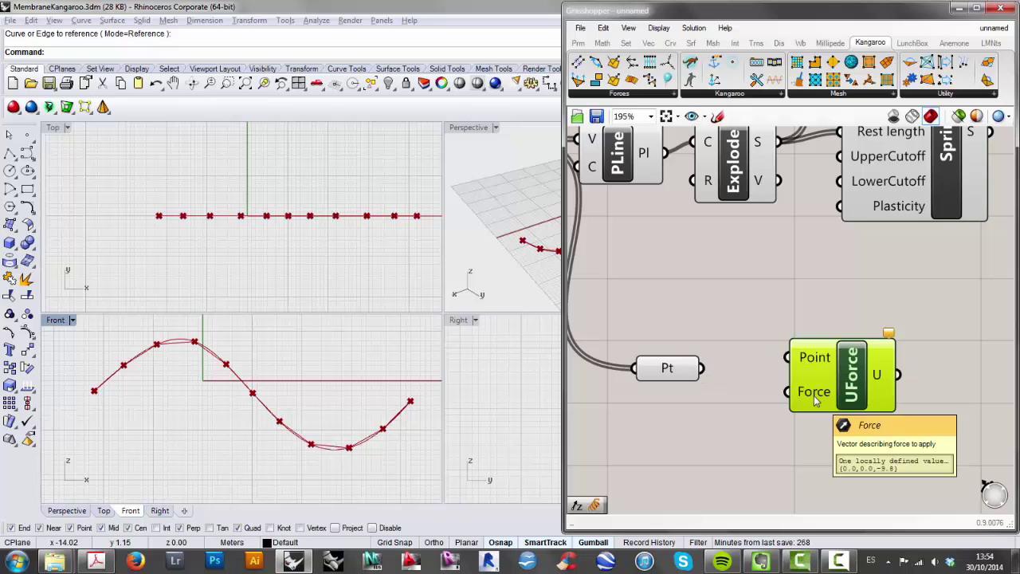
{"action": "left_click_drag", "start_coordinate": [850, 396], "coordinate": [844, 405]}
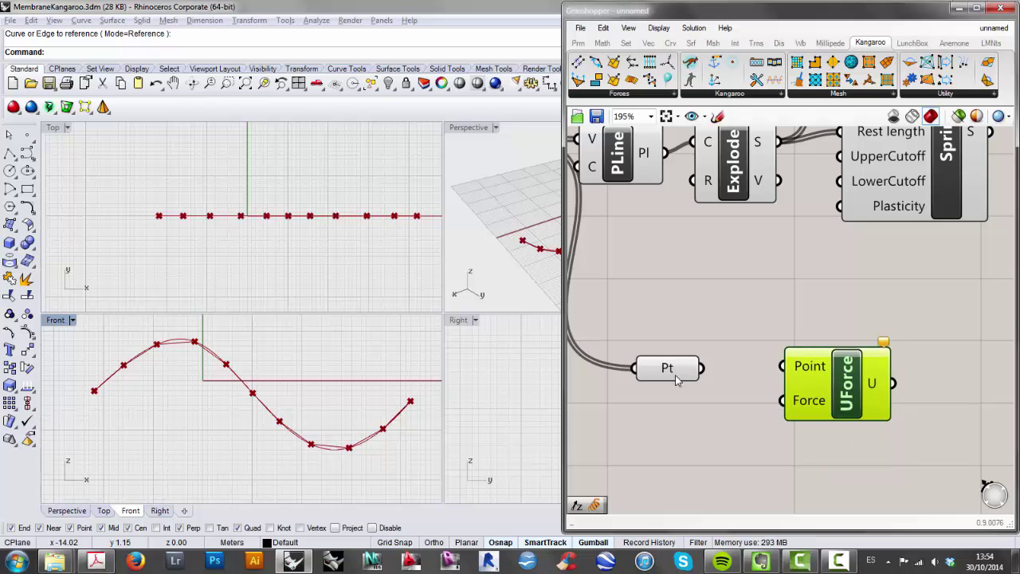
{"action": "left_click_drag", "start_coordinate": [704, 371], "coordinate": [782, 367]}
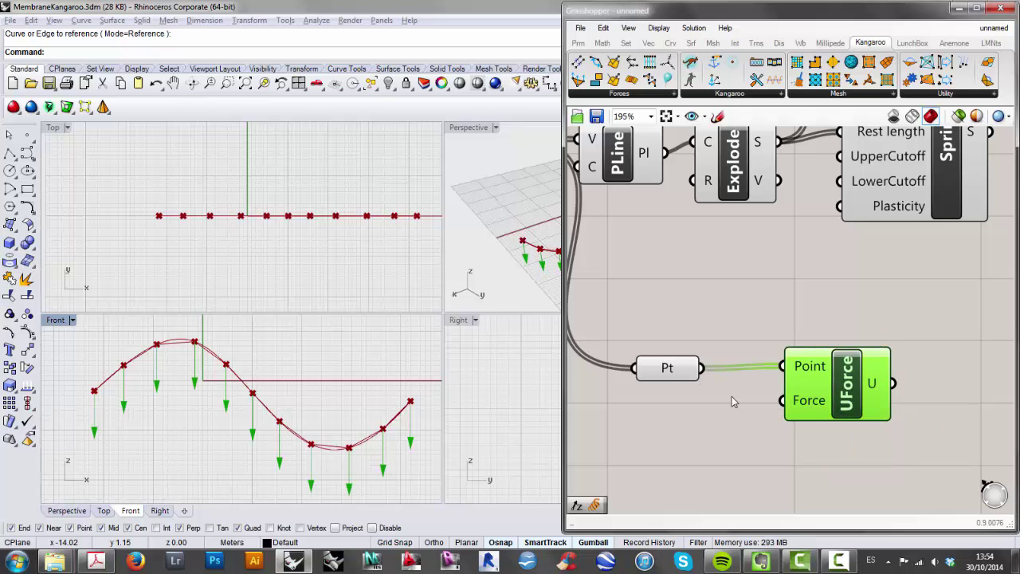
{"action": "left_click_drag", "start_coordinate": [850, 402], "coordinate": [853, 404]}
- Add a Unit Z vector below the Point parameter and connect its V output to the Force input of UForce
{"action": "right_click_drag", "start_coordinate": [706, 400], "coordinate": [758, 385]}
{"action": "scroll", "coordinate": [772, 374], "scroll_direction": "down", "scroll_amount": 2}
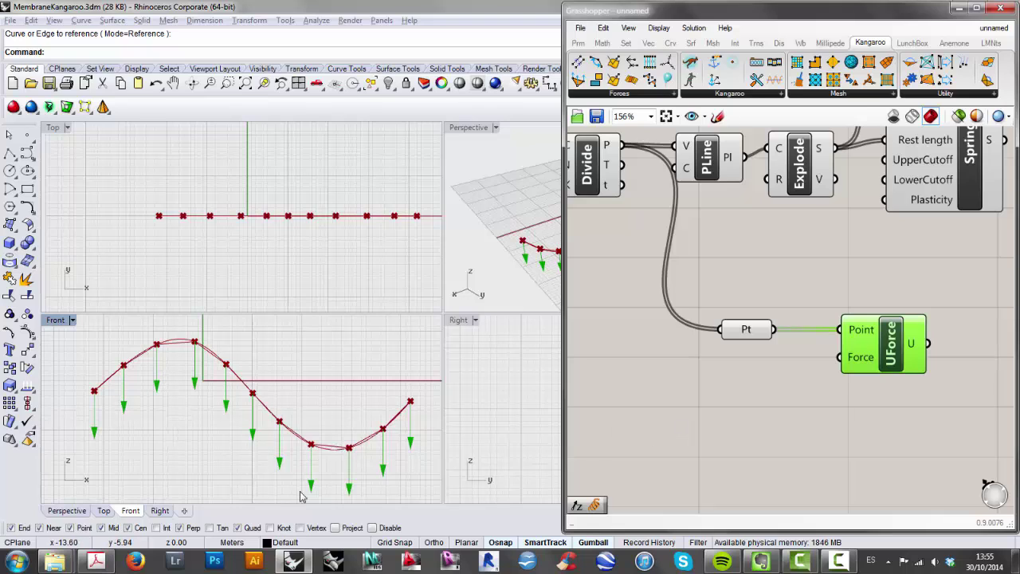
{"action": "left_click", "coordinate": [739, 405]}
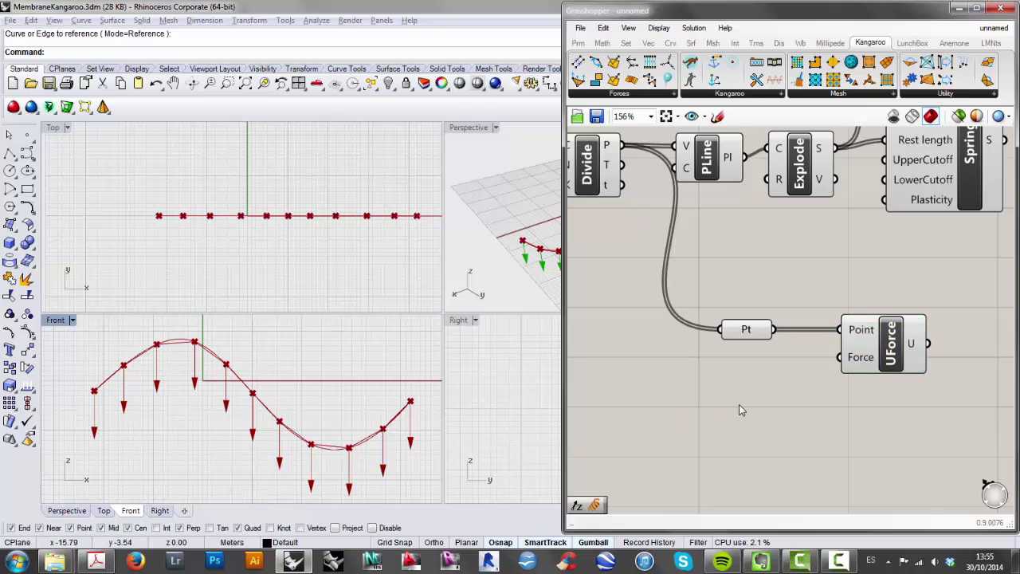
{"action": "double_click", "coordinate": [738, 410]}
{"action": "type", "text": "unit z"}
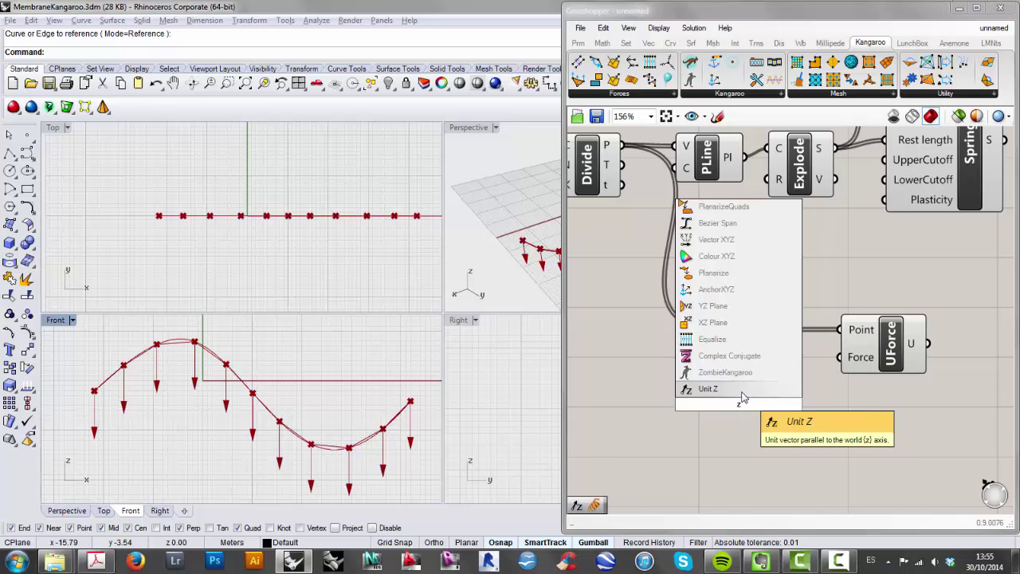
{"action": "left_click", "coordinate": [745, 391]}
{"action": "left_click_drag", "start_coordinate": [756, 376], "coordinate": [838, 357]}
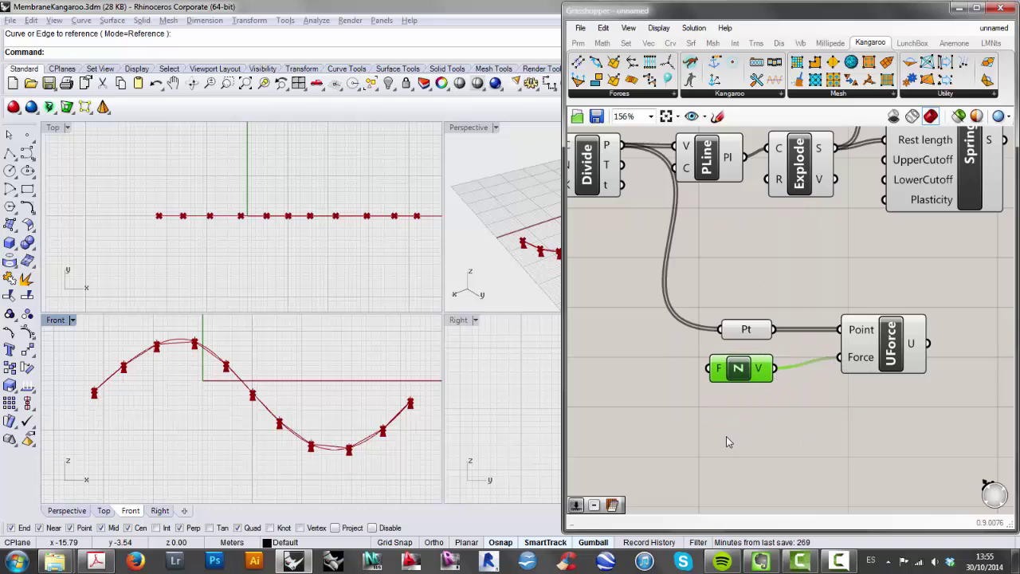
{"action": "left_click_drag", "start_coordinate": [743, 376], "coordinate": [749, 378]}
- Add a number slider ranging from -20 to 20, connect it to the Unit Z factor, and set it to -7
{"action": "right_click_drag", "start_coordinate": [735, 398], "coordinate": [877, 395]}
{"action": "double_click", "coordinate": [685, 409]}
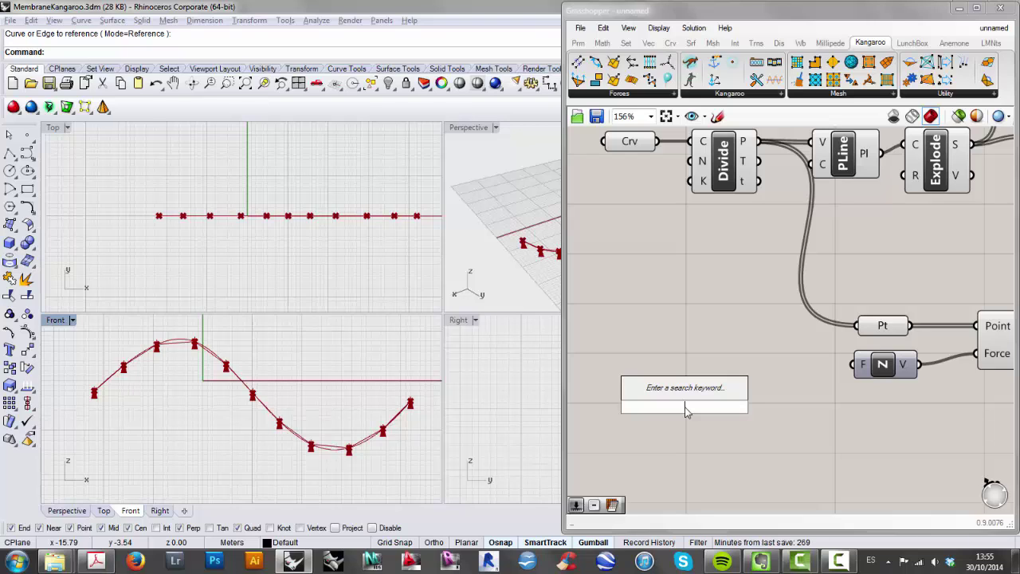
{"action": "type", "text": "-20"}
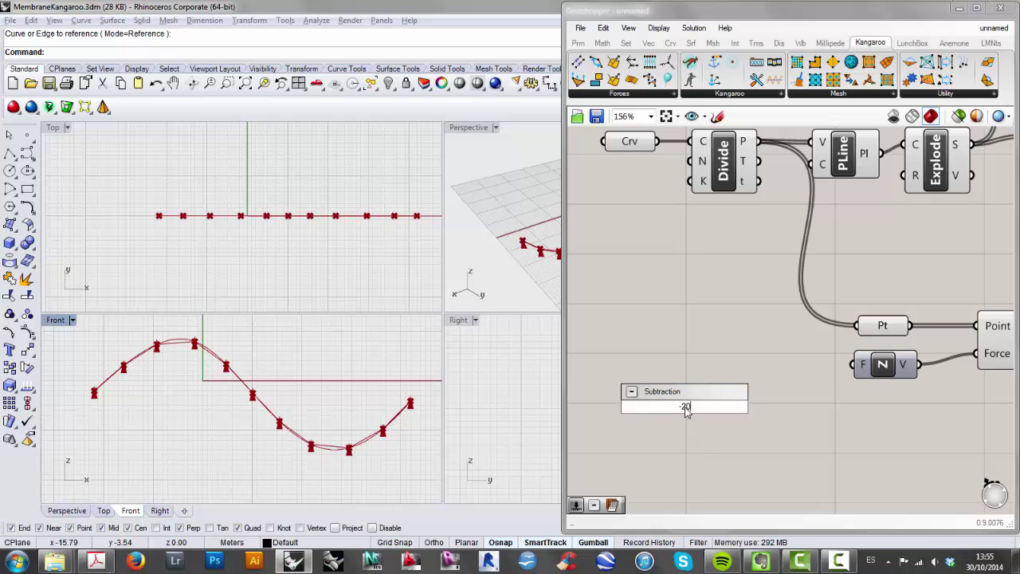
{"action": "type", "text": "<0<20"}
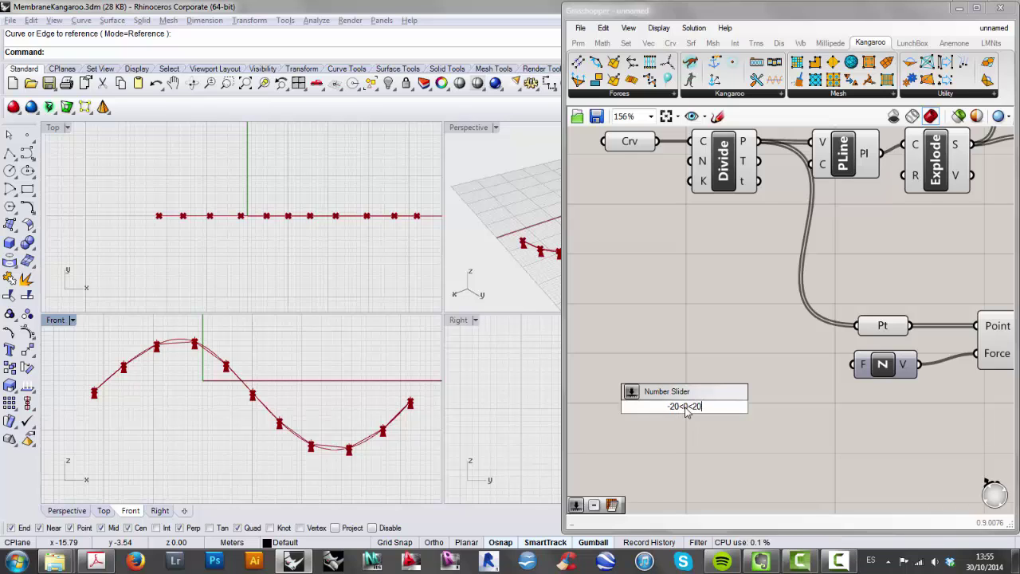
{"action": "key", "text": "Return"}
{"action": "left_click_drag", "start_coordinate": [750, 414], "coordinate": [854, 365]}
{"action": "mouse_move", "coordinate": [747, 365]}
{"action": "left_mouse_down"}
{"action": "mouse_move", "coordinate": [761, 368]}
{"action": "mouse_move", "coordinate": [730, 370]}
{"action": "left_mouse_up"}
- Add a KangarooPhysics component on the empty canvas beyond Springs and UForce
{"action": "right_click_drag", "start_coordinate": [785, 411], "coordinate": [620, 418]}
{"action": "left_click", "coordinate": [756, 417]}
{"action": "scroll", "coordinate": [709, 416], "scroll_direction": "down", "scroll_amount": 2}
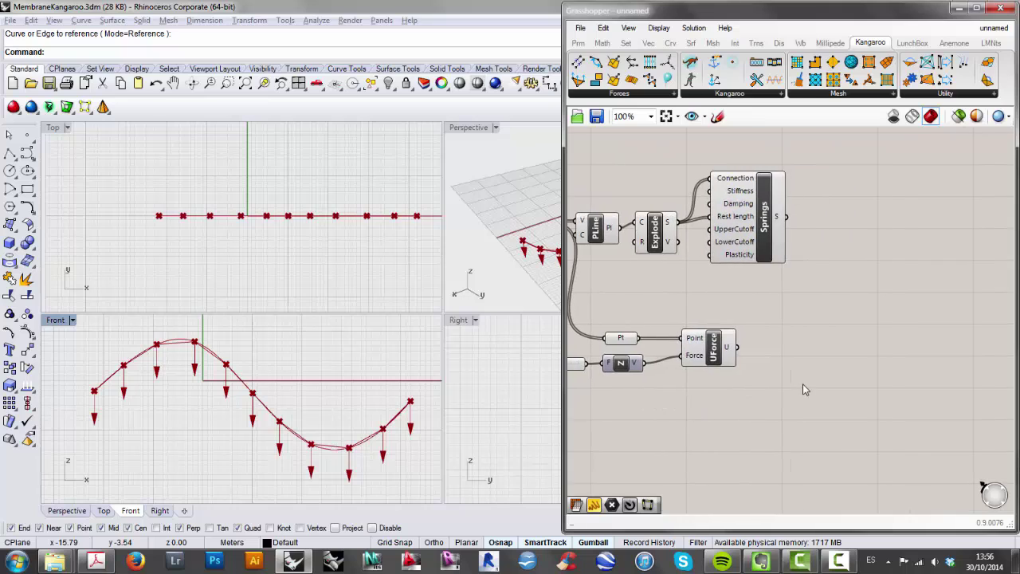
{"action": "left_click", "coordinate": [762, 94]}
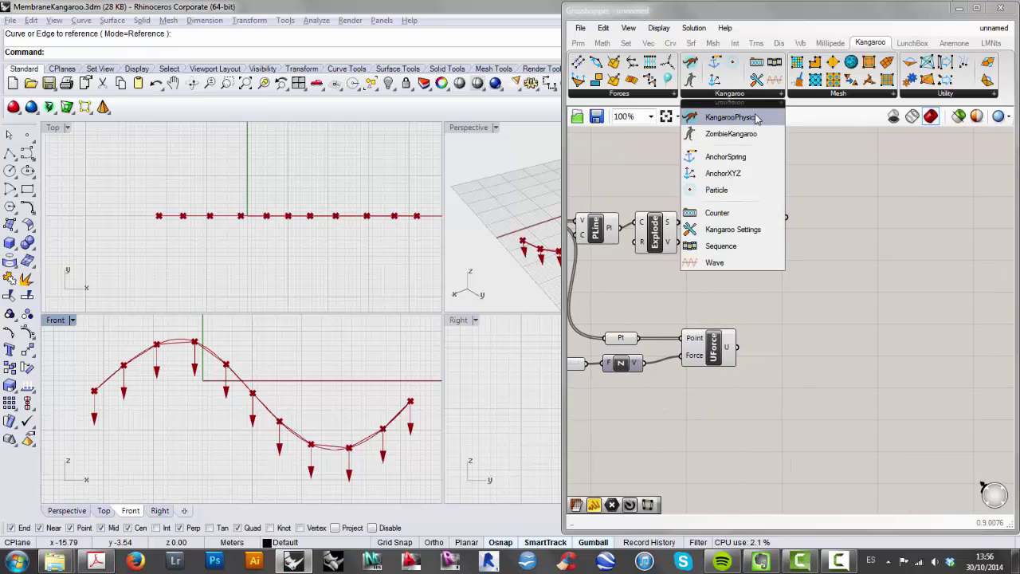
{"action": "left_click", "coordinate": [756, 118]}
{"action": "left_click", "coordinate": [891, 315]}
{"action": "left_click_drag", "start_coordinate": [890, 316], "coordinate": [905, 319]}
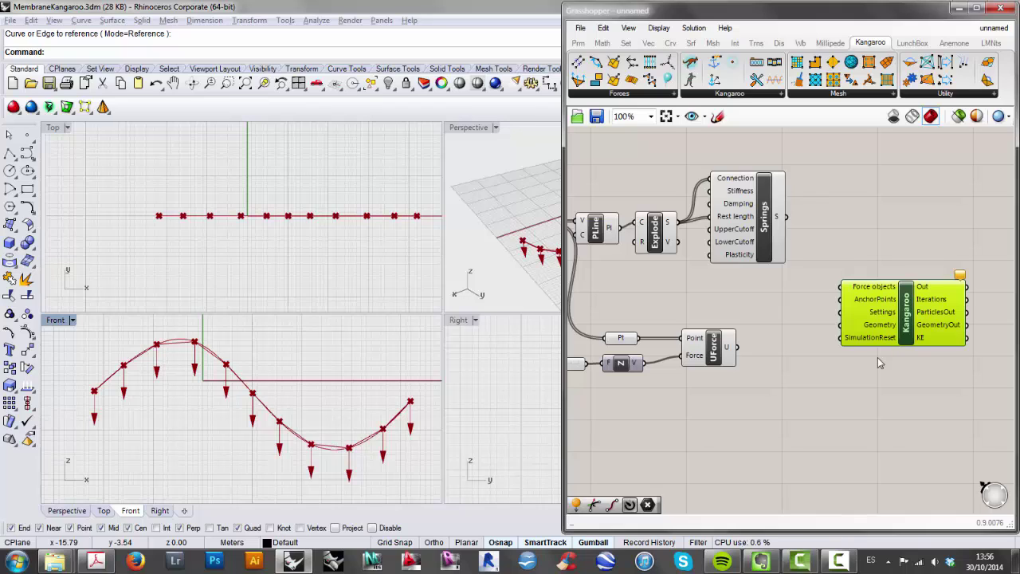
- Flatten the Force objects input of the Kangaroo component and shift the component slightly away from Springs
{"action": "mouse_move", "coordinate": [873, 294]}
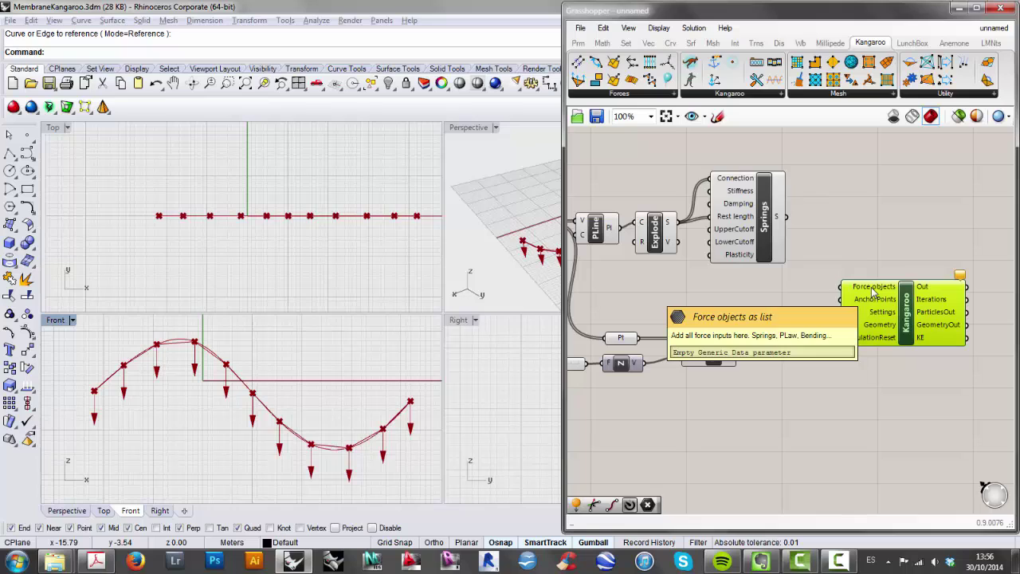
{"action": "right_click", "coordinate": [866, 291]}
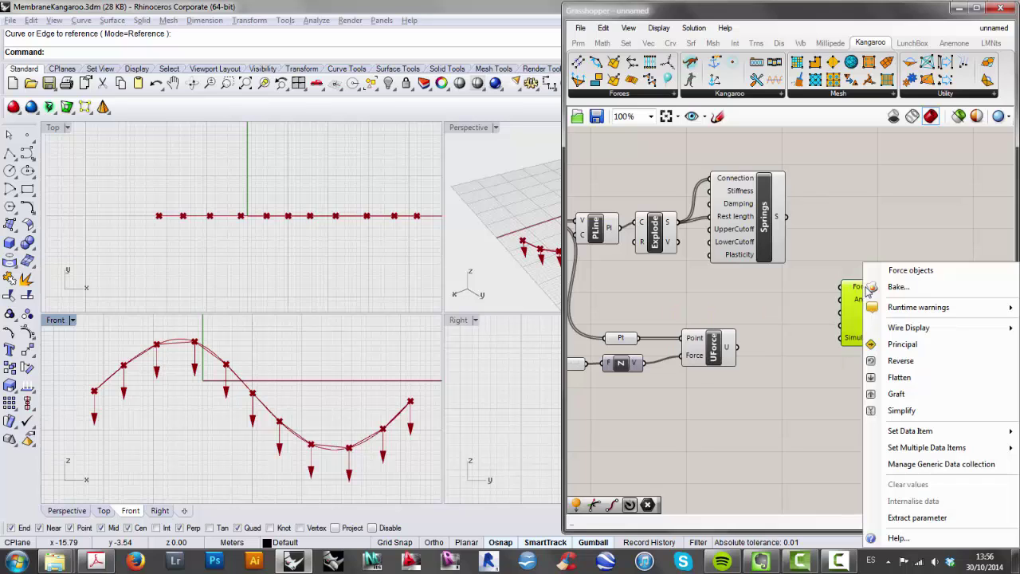
{"action": "left_click", "coordinate": [902, 376]}
{"action": "left_click_drag", "start_coordinate": [873, 319], "coordinate": [885, 319]}
{"action": "right_click_drag", "start_coordinate": [824, 261], "coordinate": [845, 267]}
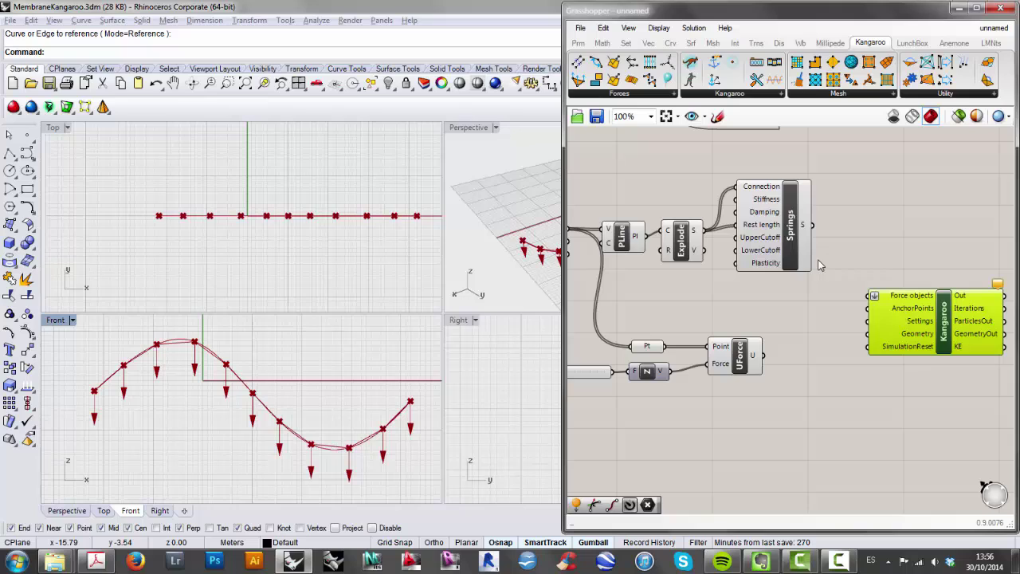
- Connect both the Springs output and the UForce output to Kangaroo's Force objects input
{"action": "mouse_move", "coordinate": [918, 298]}
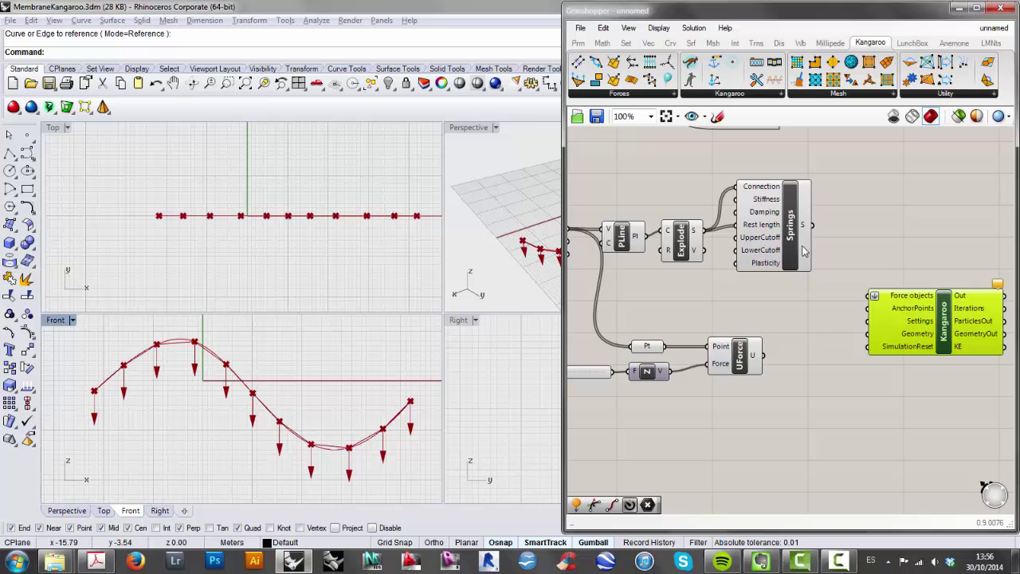
{"action": "left_click_drag", "start_coordinate": [812, 225], "coordinate": [868, 296]}
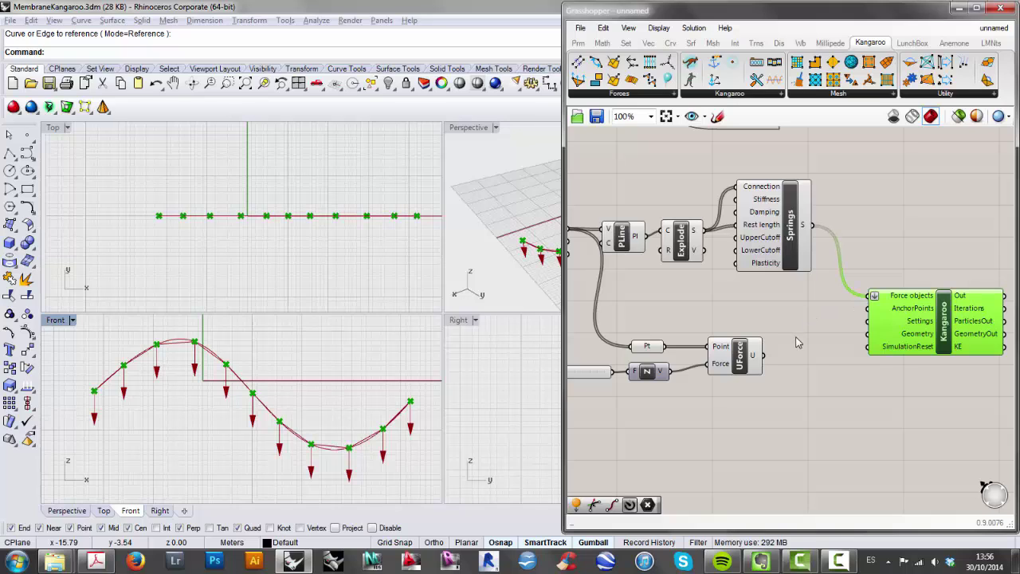
{"action": "left_click_drag", "start_coordinate": [763, 355], "coordinate": [873, 297]}
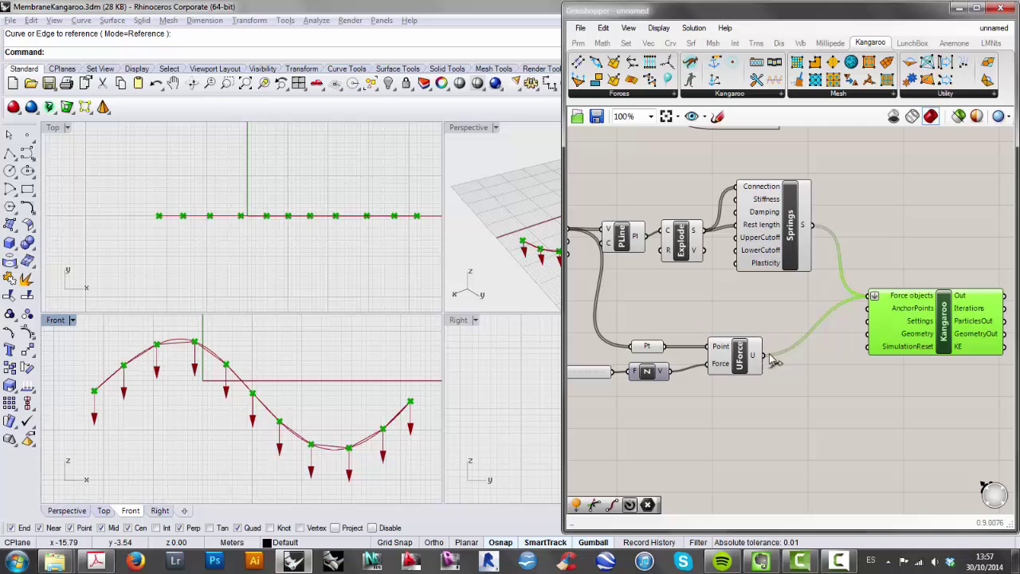
{"action": "right_click_drag", "start_coordinate": [807, 368], "coordinate": [766, 376]}
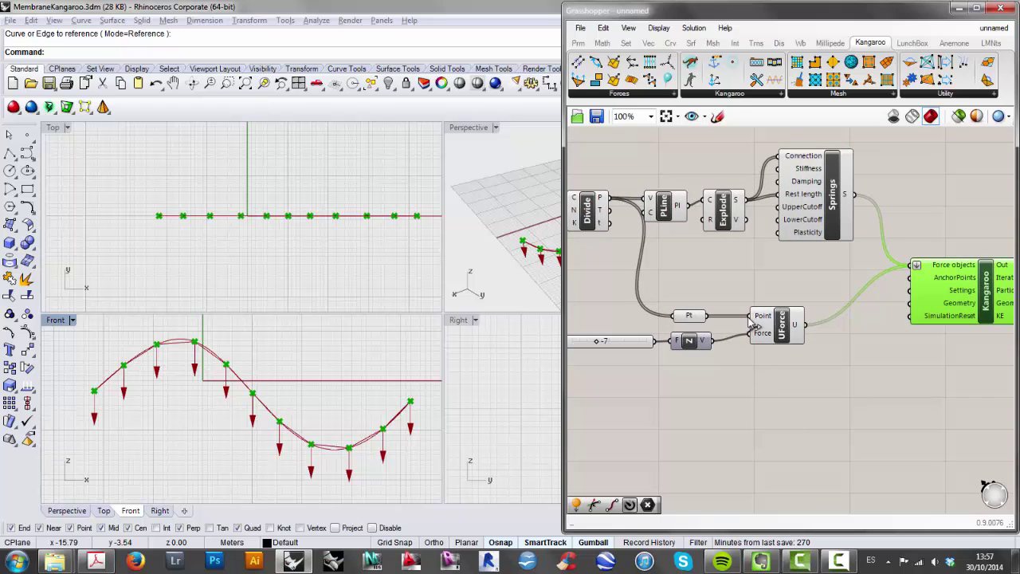
- Add an End Points component below UForce and connect the Crv parameter to its C input
{"action": "right_click_drag", "start_coordinate": [685, 287], "coordinate": [886, 300]}
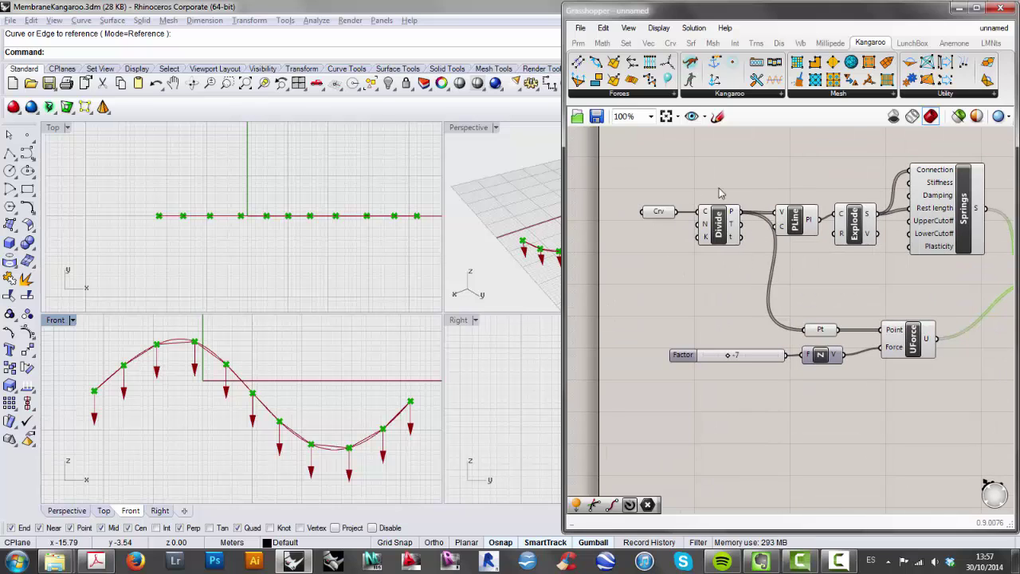
{"action": "right_click_drag", "start_coordinate": [700, 267], "coordinate": [658, 266]}
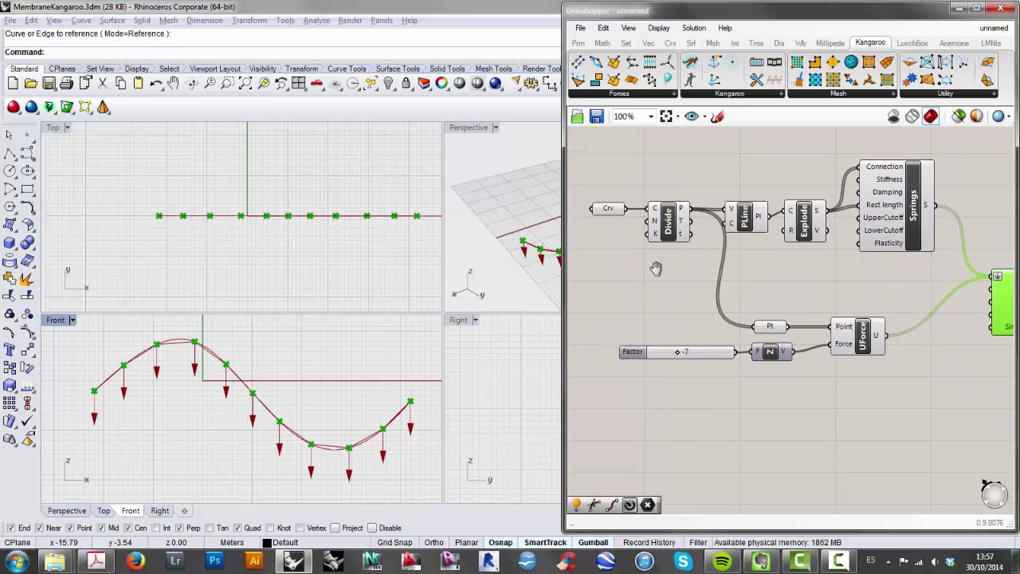
{"action": "right_click_drag", "start_coordinate": [825, 315], "coordinate": [809, 306]}
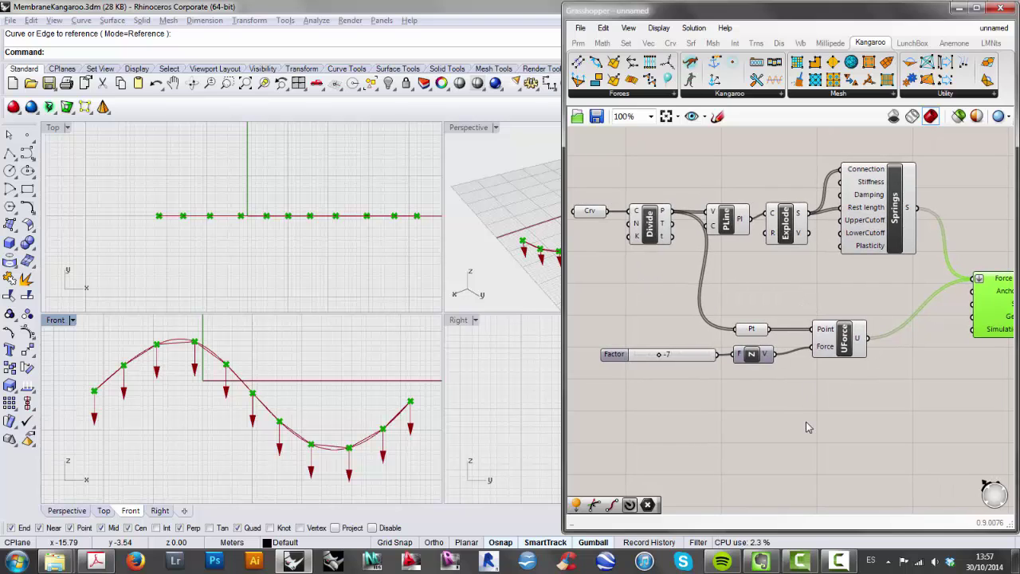
{"action": "right_click_drag", "start_coordinate": [884, 394], "coordinate": [815, 386]}
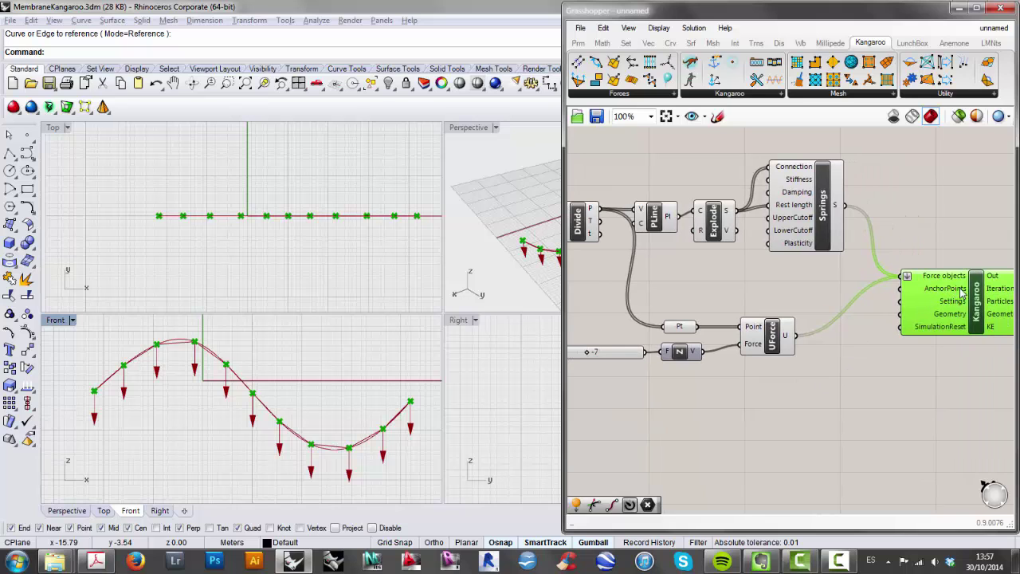
{"action": "right_click_drag", "start_coordinate": [824, 388], "coordinate": [891, 363]}
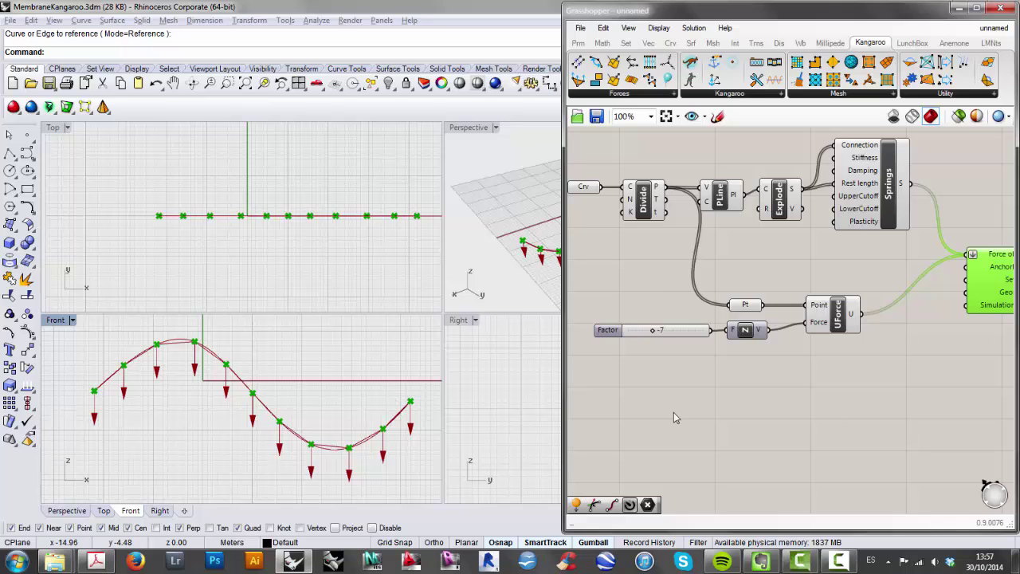
{"action": "double_click", "coordinate": [832, 398]}
{"action": "type", "text": "end"}
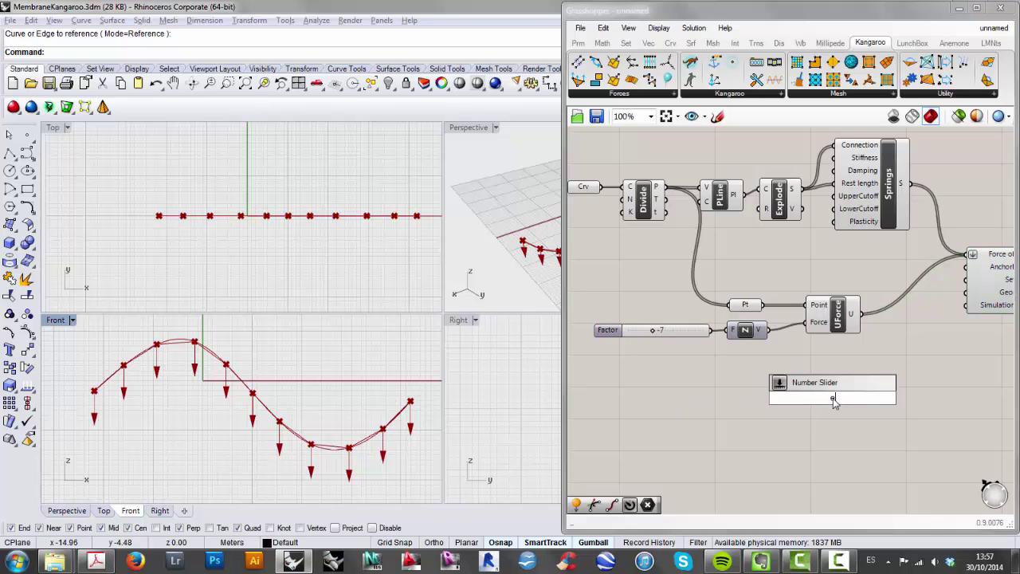
{"action": "left_click", "coordinate": [829, 386]}
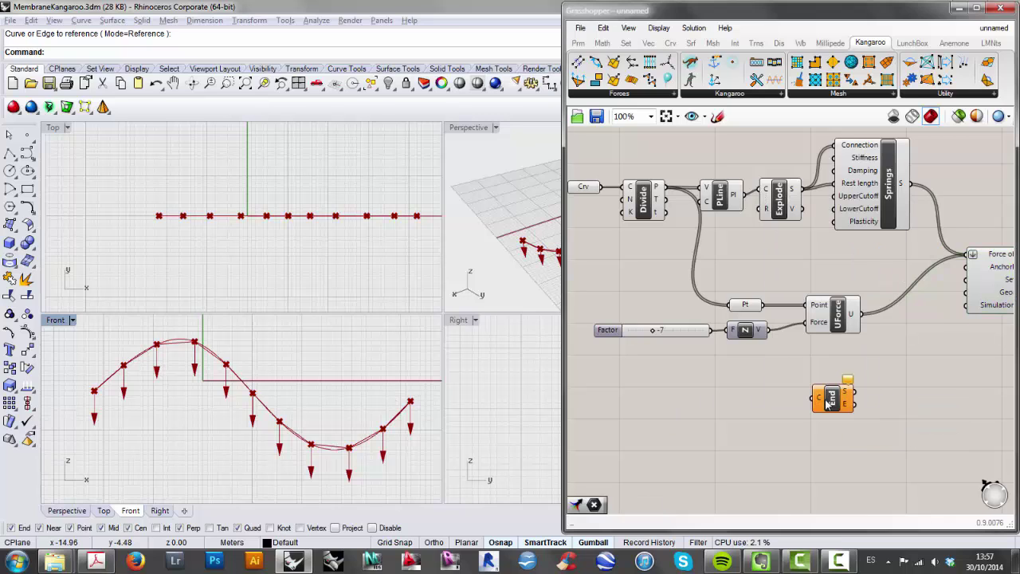
{"action": "left_click_drag", "start_coordinate": [665, 211], "coordinate": [850, 379]}
- Add a Merge component fed by the End component's S and E outputs, and connect its result to Kangaroo's AnchorPoints input
{"action": "right_click_drag", "start_coordinate": [849, 372], "coordinate": [740, 366]}
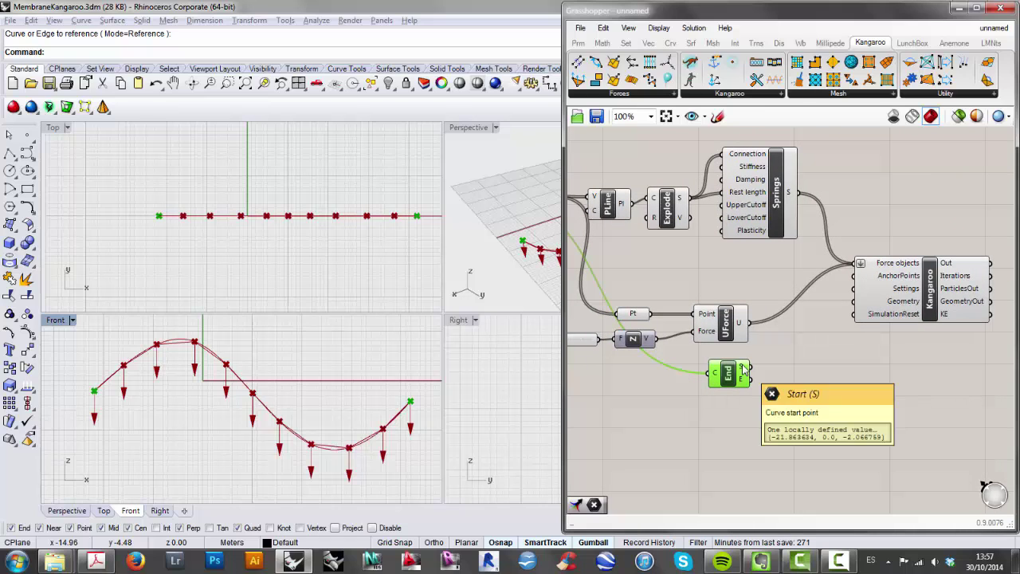
{"action": "mouse_move", "coordinate": [745, 383]}
{"action": "right_click_drag", "start_coordinate": [822, 379], "coordinate": [742, 403]}
{"action": "left_click", "coordinate": [741, 406]}
{"action": "scroll", "coordinate": [724, 415], "scroll_direction": "up", "scroll_amount": 3}
{"action": "scroll", "coordinate": [710, 401], "scroll_direction": "down", "scroll_amount": 1}
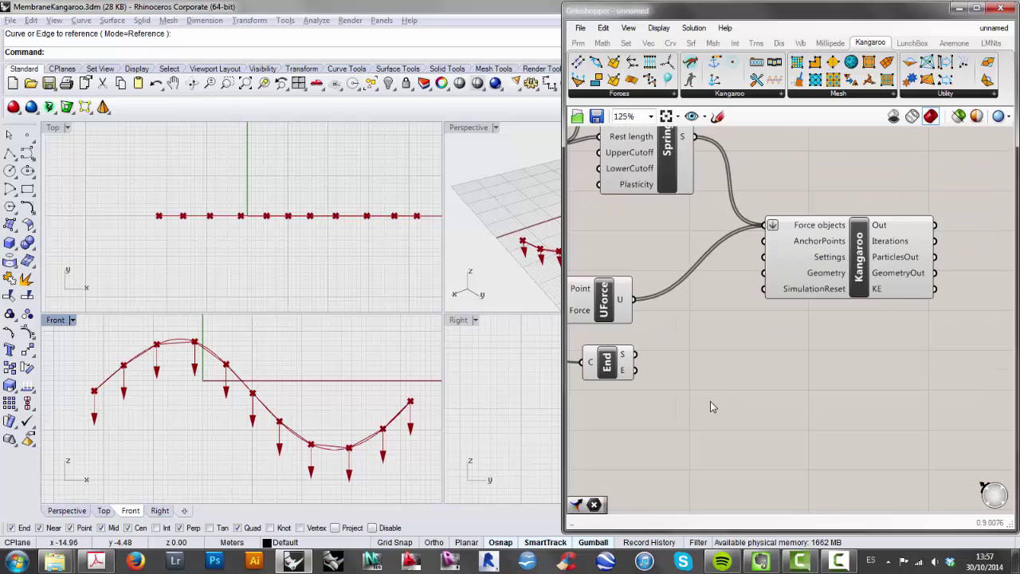
{"action": "double_click", "coordinate": [710, 403]}
{"action": "type", "text": "merge"}
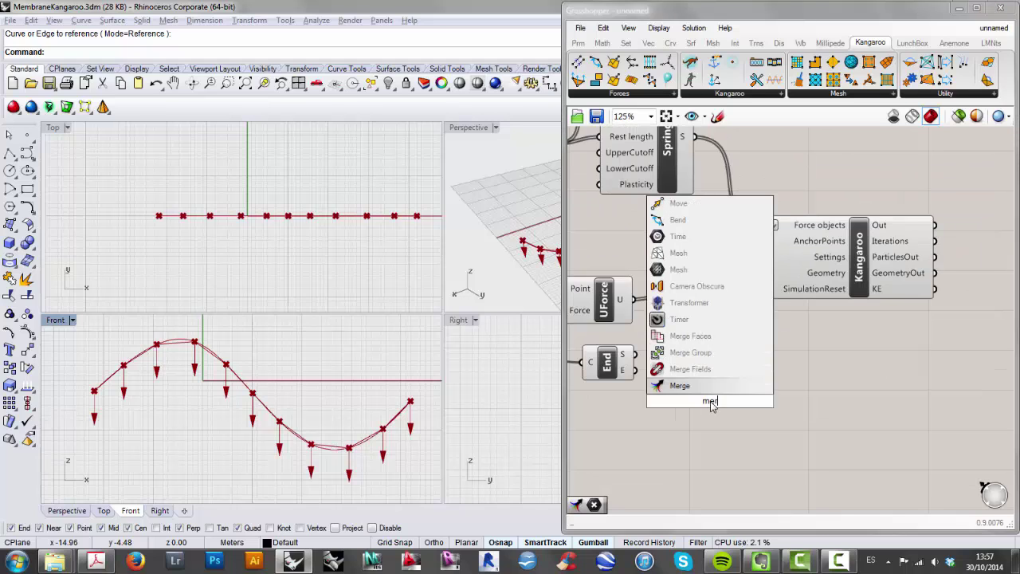
{"action": "left_click", "coordinate": [709, 387]}
{"action": "left_click_drag", "start_coordinate": [635, 354], "coordinate": [763, 241]}
{"action": "left_click", "coordinate": [821, 384]}
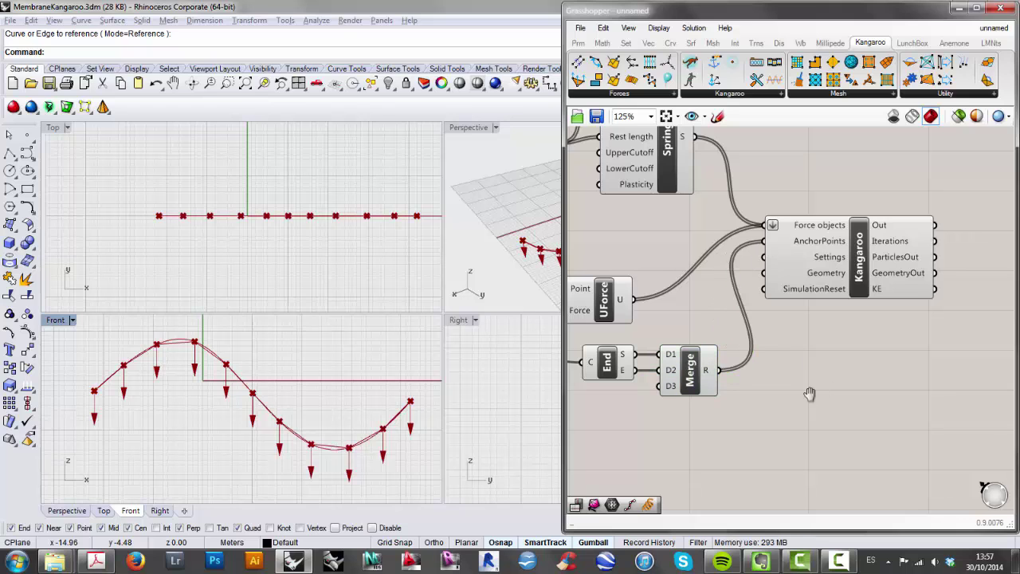
- Shift the PLine component slightly closer to Divide and connect its polyline output to Kangaroo's Geometry input
{"action": "right_click_drag", "start_coordinate": [808, 395], "coordinate": [885, 391]}
{"action": "right_click_drag", "start_coordinate": [823, 377], "coordinate": [841, 427]}
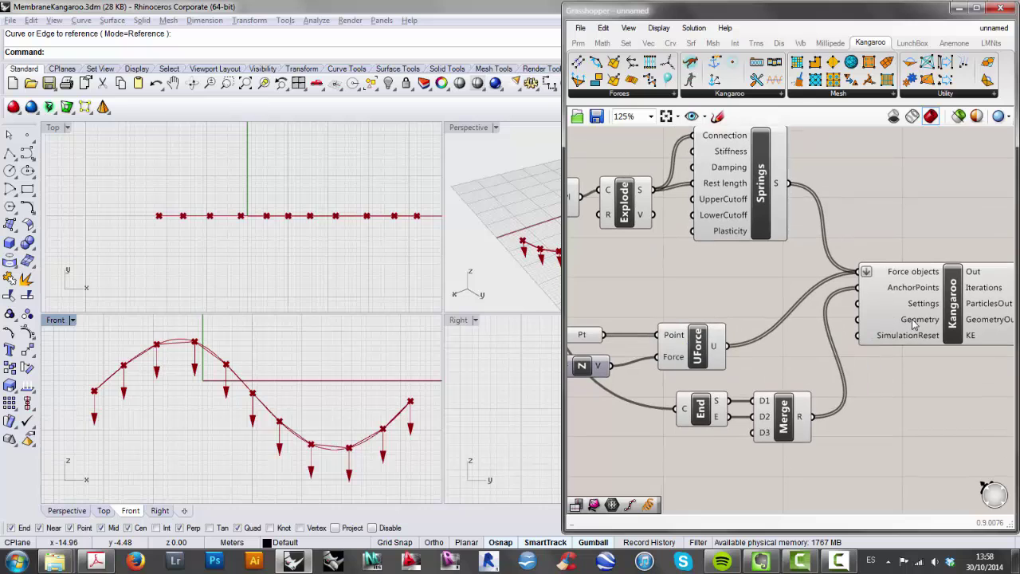
{"action": "right_click_drag", "start_coordinate": [658, 280], "coordinate": [719, 276]}
{"action": "scroll", "coordinate": [678, 271], "scroll_direction": "down", "scroll_amount": 1}
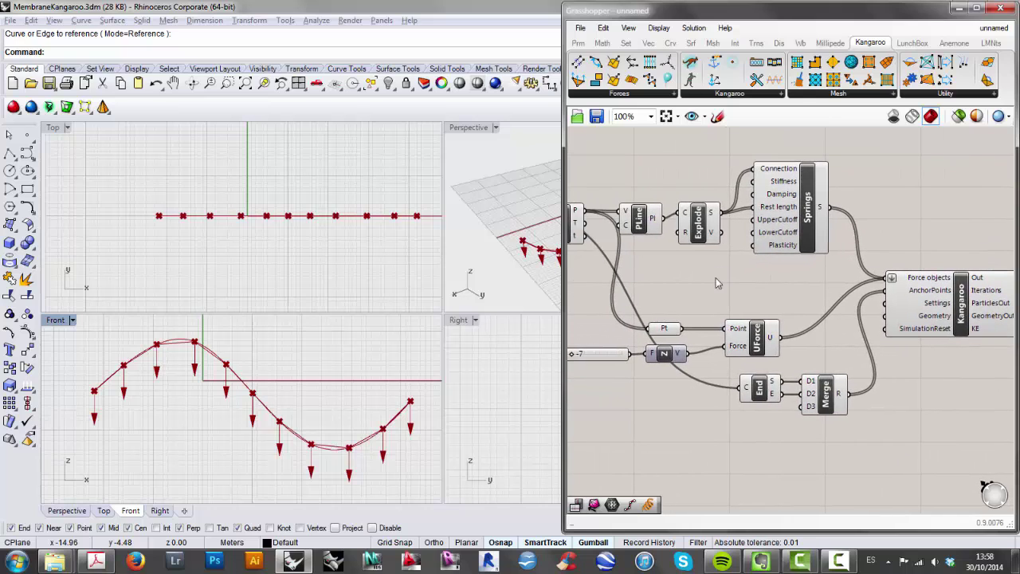
{"action": "left_click_drag", "start_coordinate": [644, 232], "coordinate": [628, 231]}
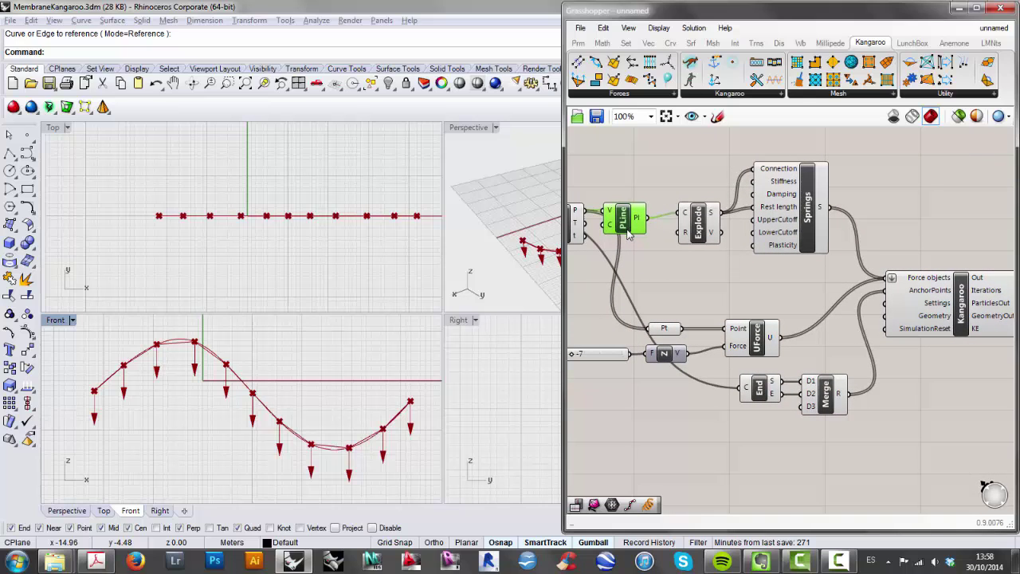
{"action": "left_click", "coordinate": [666, 270]}
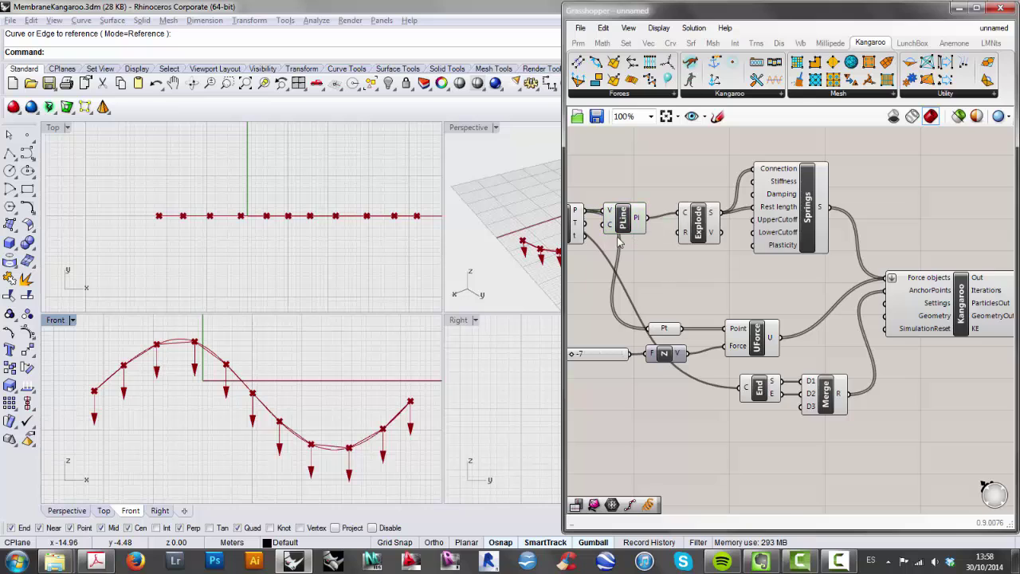
{"action": "right_click_drag", "start_coordinate": [667, 269], "coordinate": [729, 271]}
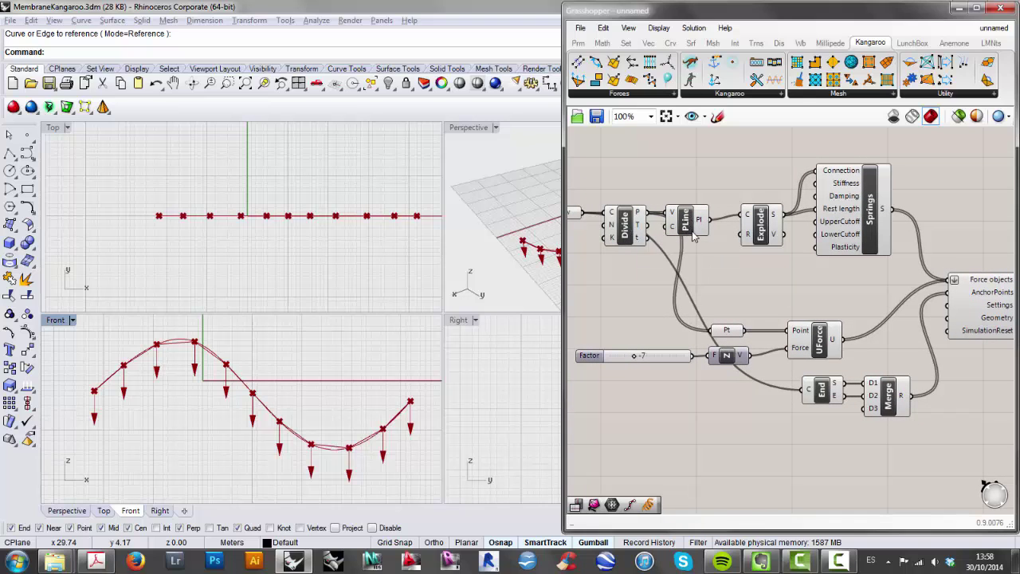
{"action": "right_click_drag", "start_coordinate": [696, 254], "coordinate": [636, 253]}
{"action": "left_click_drag", "start_coordinate": [652, 219], "coordinate": [886, 322]}
{"action": "right_click_drag", "start_coordinate": [884, 323], "coordinate": [799, 318]}
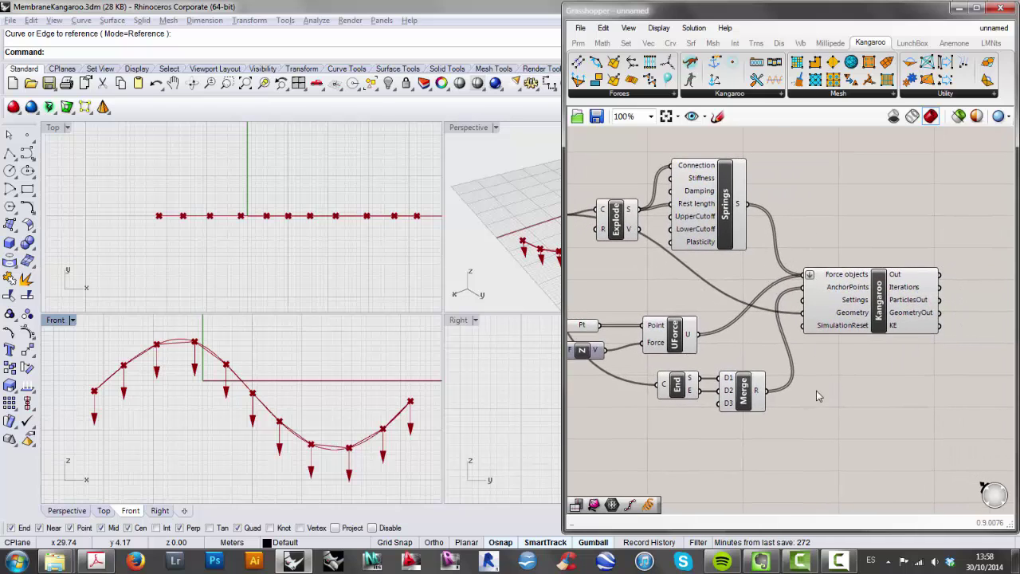
- Add a Timer component on the empty canvas below Kangaroo
{"action": "right_click_drag", "start_coordinate": [833, 346], "coordinate": [754, 348]}
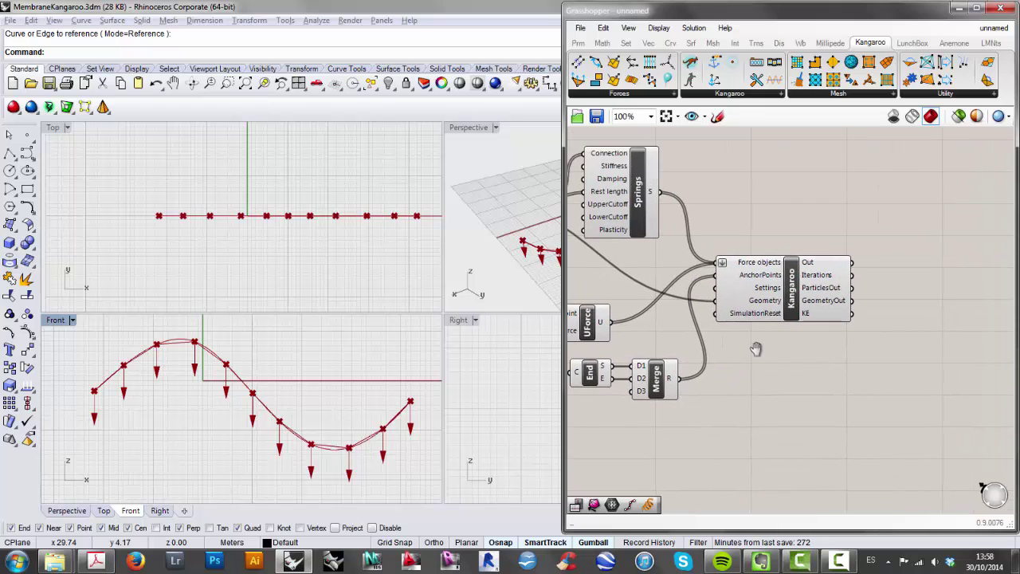
{"action": "double_click", "coordinate": [792, 390]}
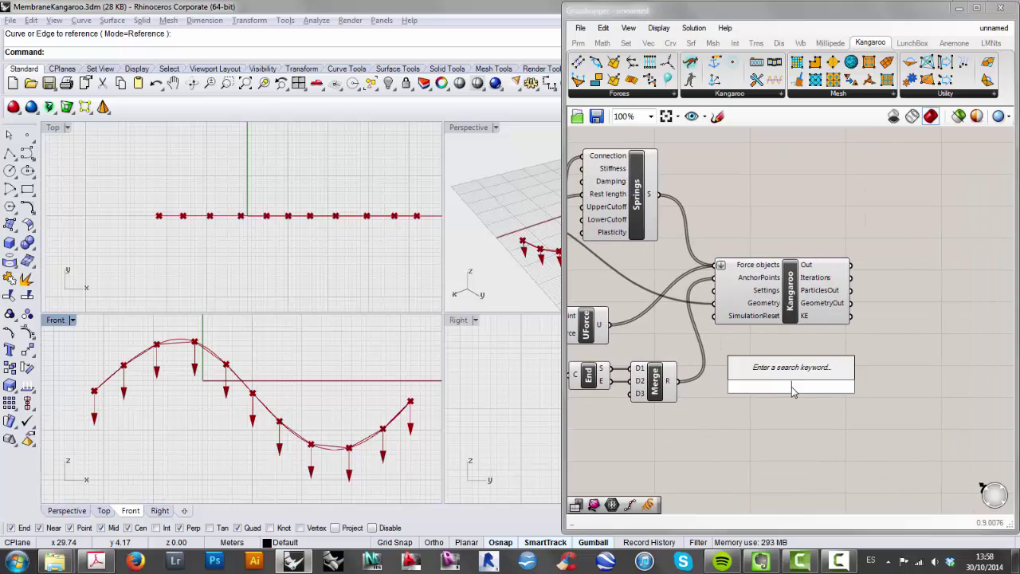
{"action": "left_click", "coordinate": [833, 454]}
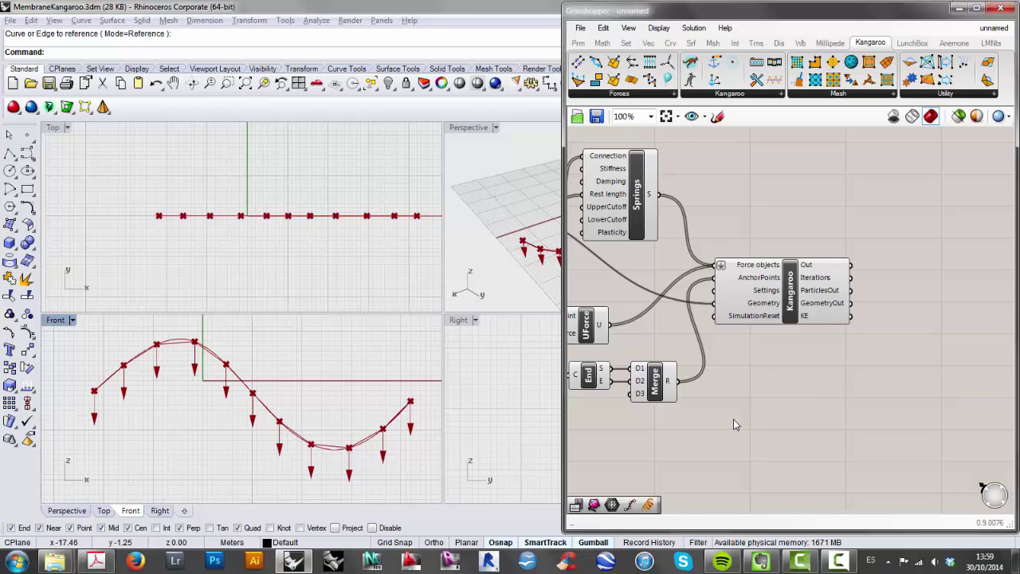
{"action": "double_click", "coordinate": [784, 372]}
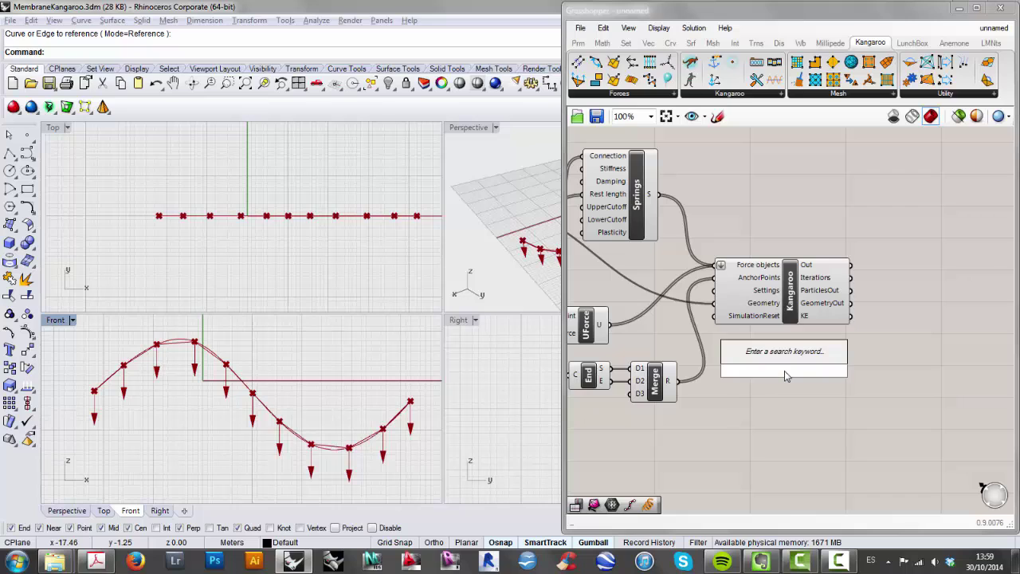
{"action": "type", "text": "time"}
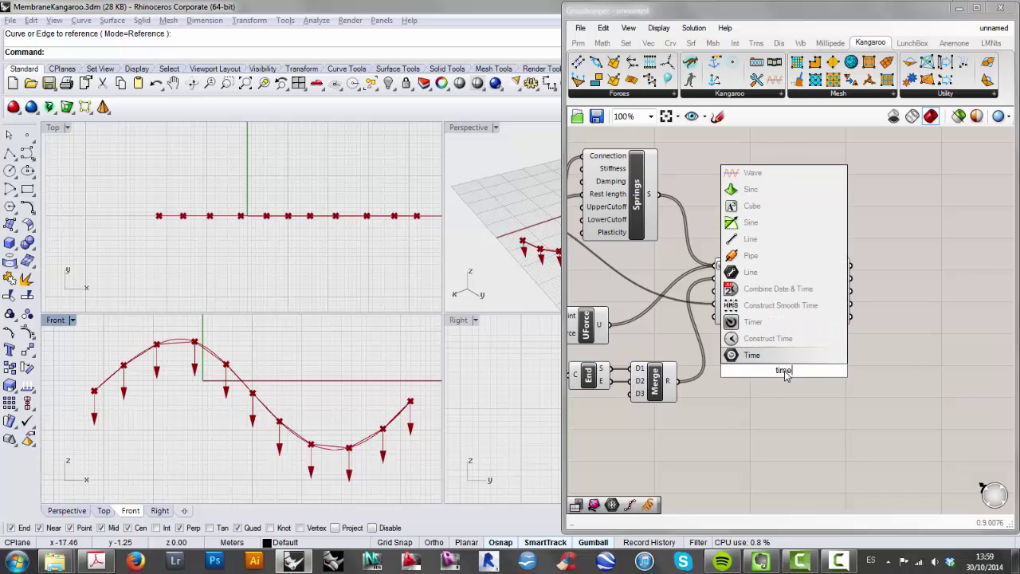
{"action": "left_click", "coordinate": [770, 326]}
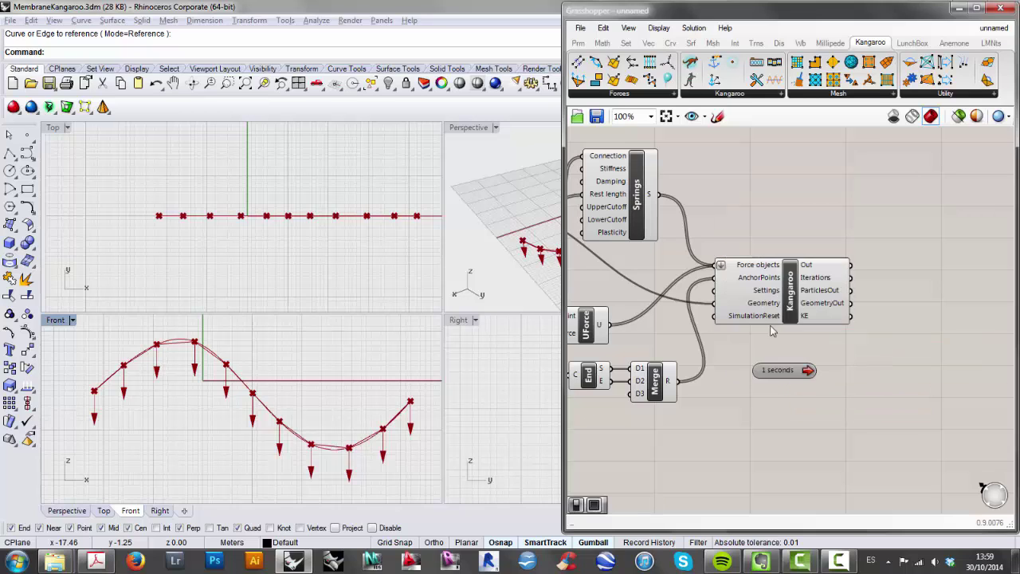
- Set the timer's interval to a custom value of 10 ms
{"action": "right_click", "coordinate": [800, 372]}
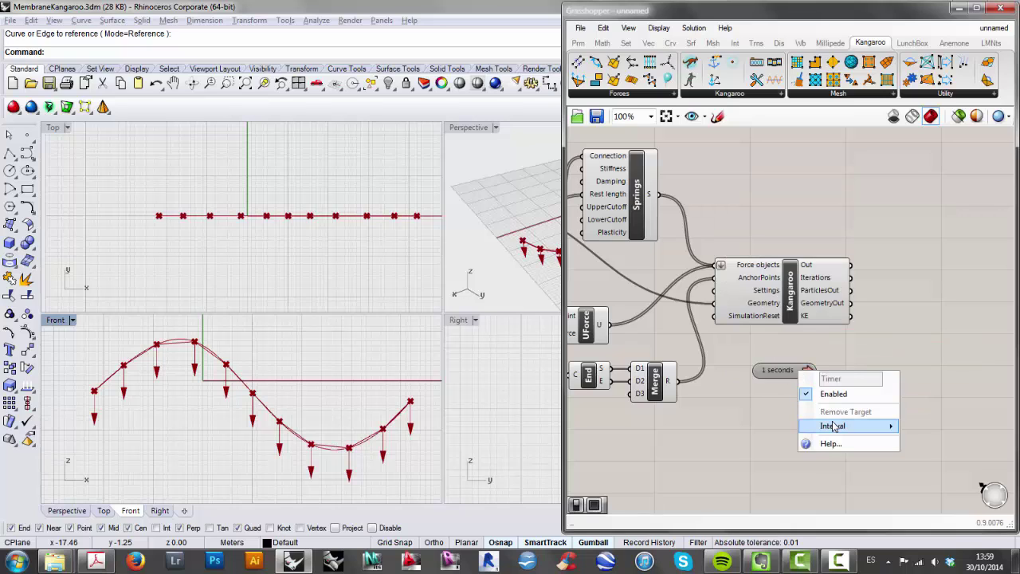
{"action": "mouse_move", "coordinate": [834, 426]}
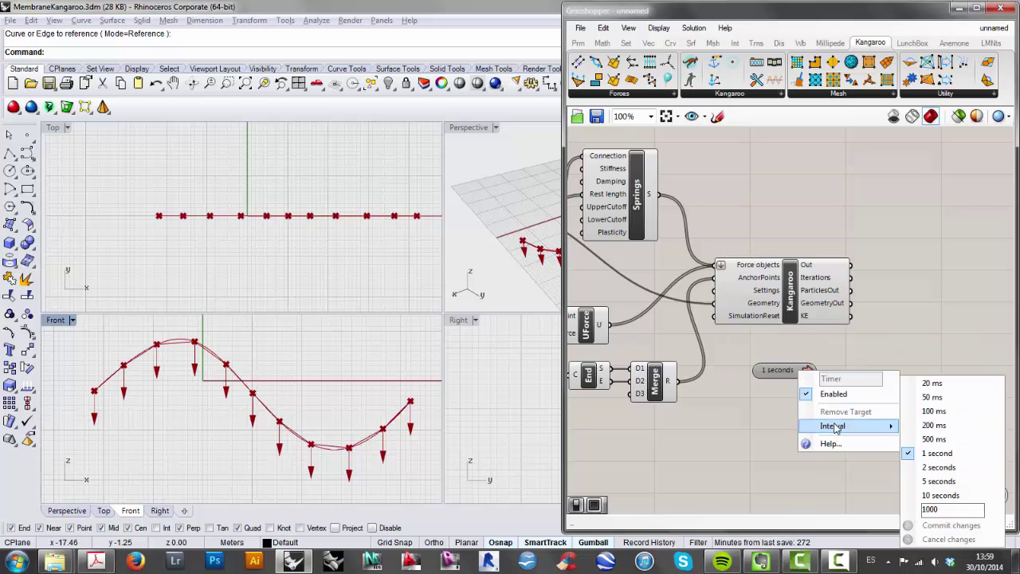
{"action": "left_click", "coordinate": [943, 509]}
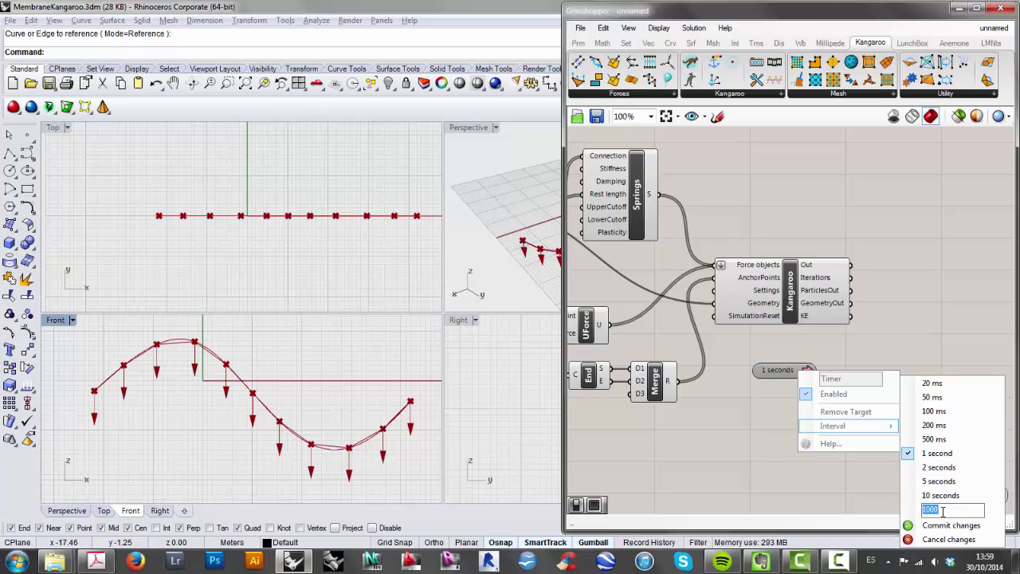
{"action": "type", "text": "10"}
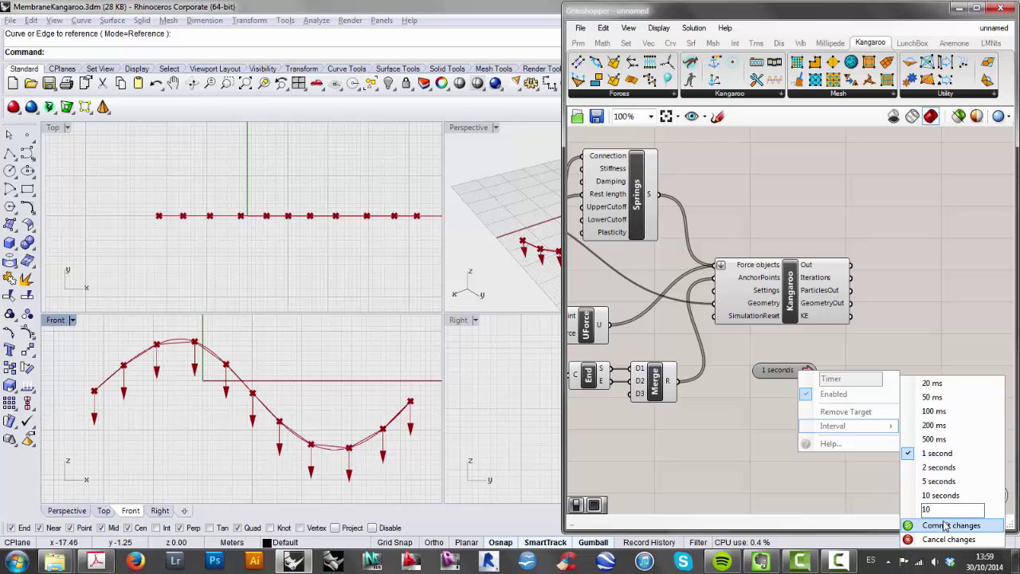
{"action": "left_click", "coordinate": [946, 526]}
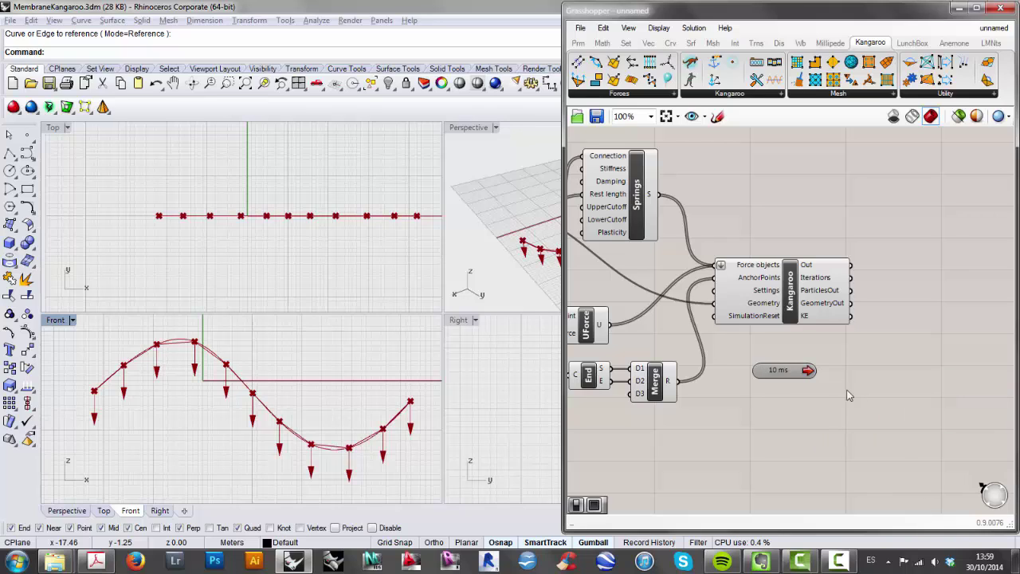
- Attach the timer to the Kangaroo component, then move the timer closer beneath it and shift Kangaroo slightly away from Springs
{"action": "left_click_drag", "start_coordinate": [817, 372], "coordinate": [824, 317]}
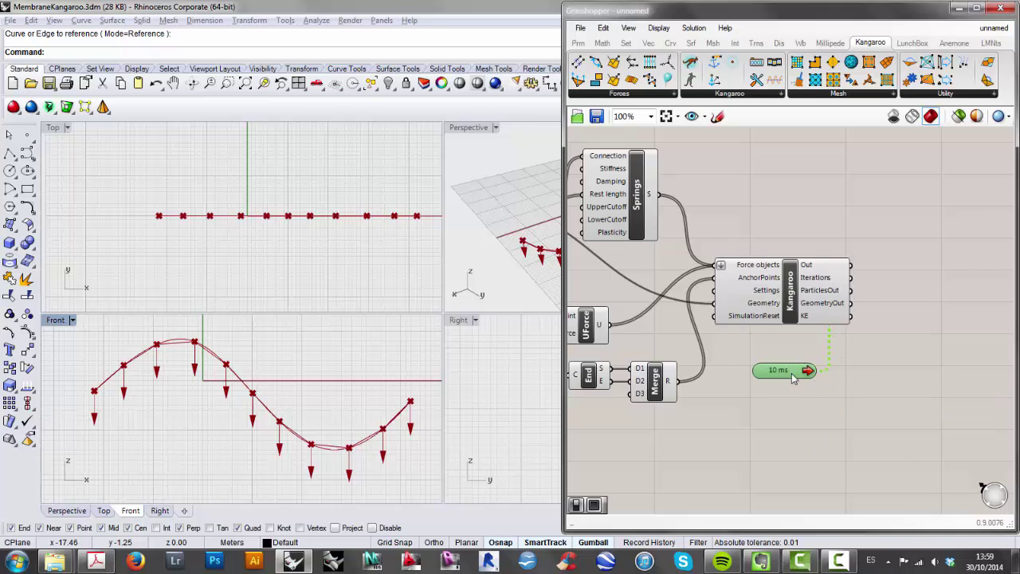
{"action": "left_click_drag", "start_coordinate": [791, 371], "coordinate": [810, 349]}
{"action": "left_click", "coordinate": [774, 406]}
{"action": "left_click_drag", "start_coordinate": [790, 300], "coordinate": [817, 298]}
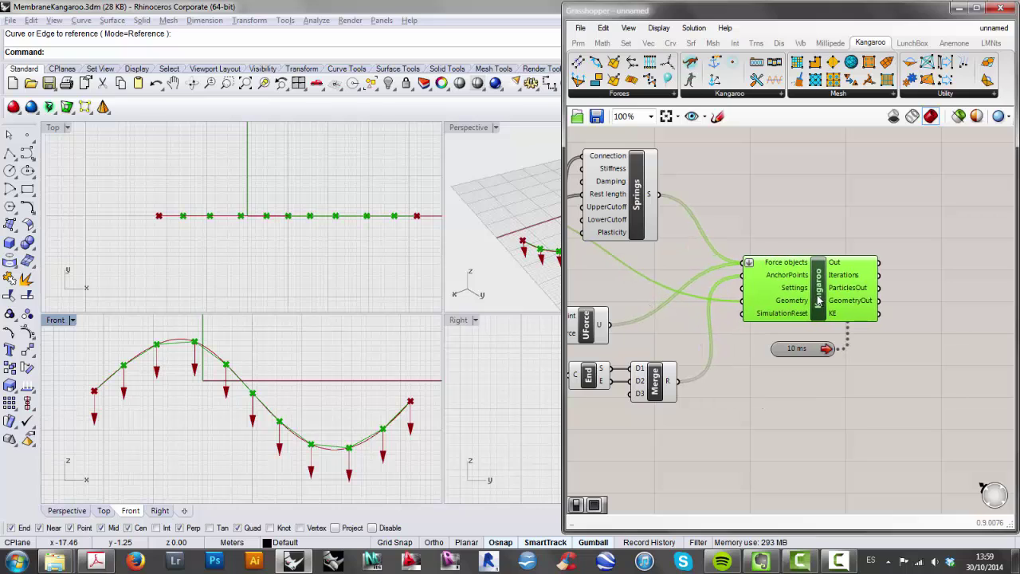
- Add a Boolean Toggle below the timer, shift it slightly toward Merge, and set it to True
{"action": "double_click", "coordinate": [780, 398]}
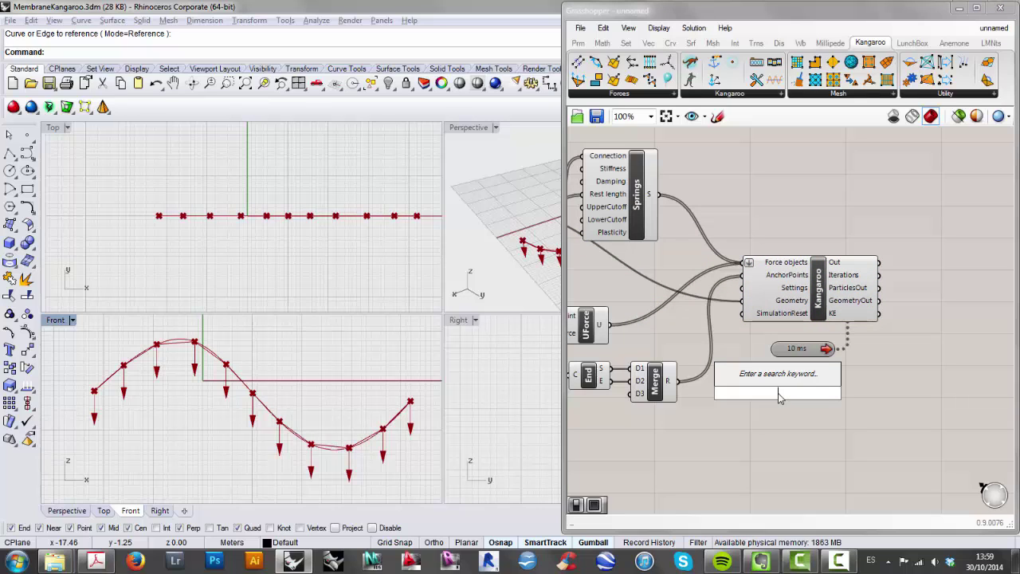
{"action": "type", "text": "boo"}
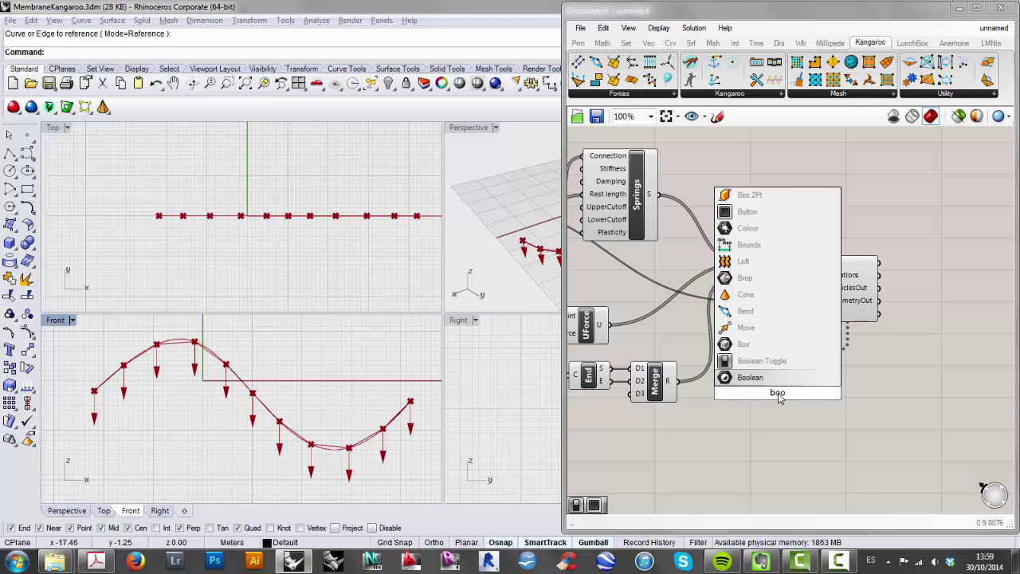
{"action": "left_click", "coordinate": [777, 376]}
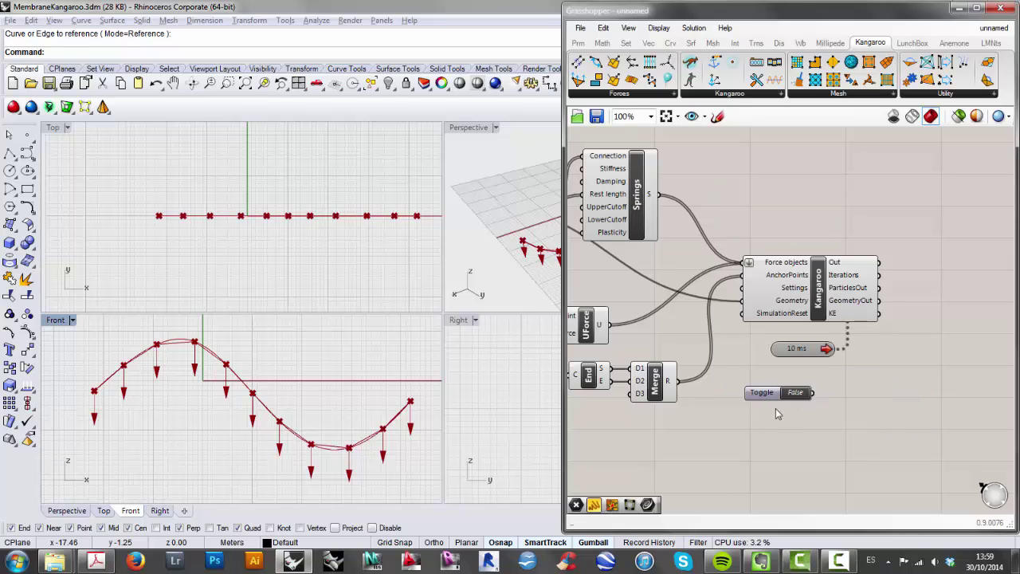
{"action": "left_click_drag", "start_coordinate": [767, 392], "coordinate": [749, 390]}
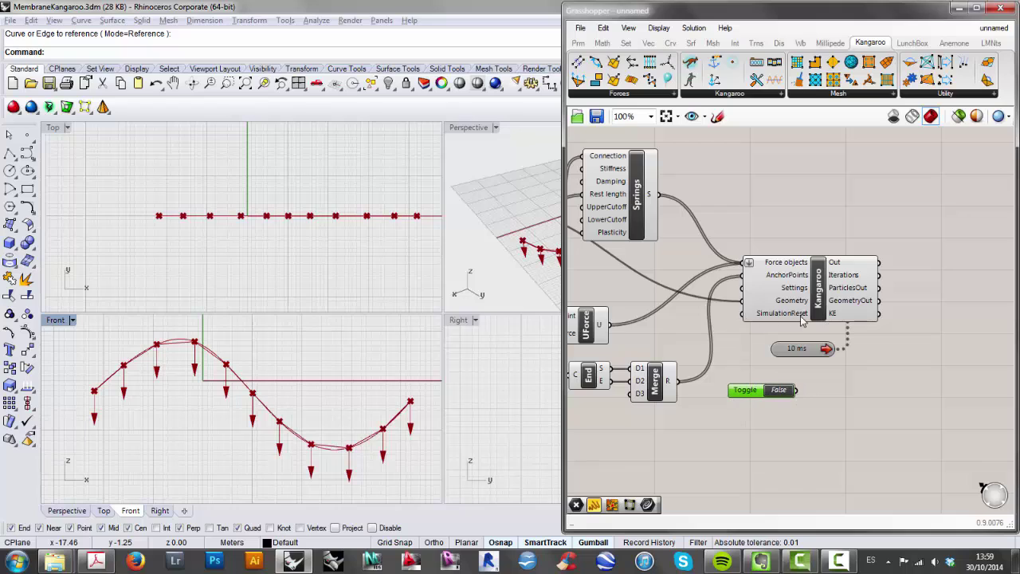
{"action": "double_click", "coordinate": [777, 396]}
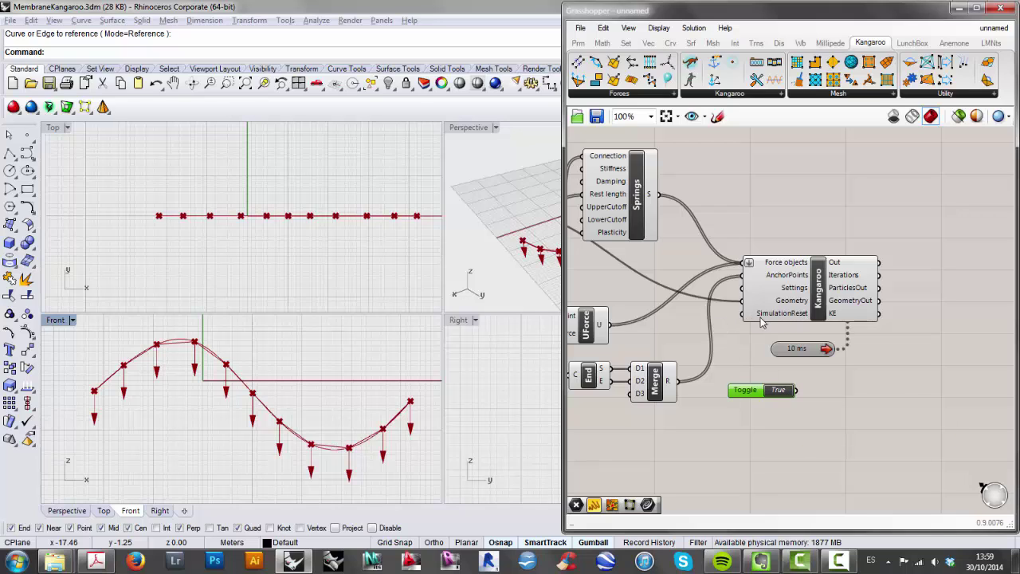
- Connect the Boolean Toggle's output to Kangaroo's SimulationReset input and shift the toggle slightly toward Merge
{"action": "mouse_move", "coordinate": [798, 319]}
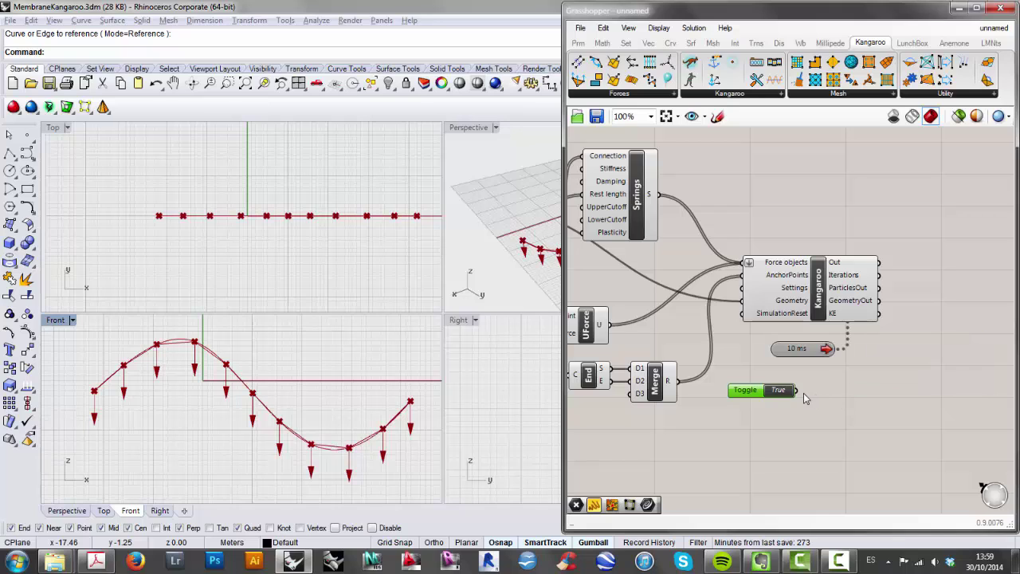
{"action": "left_click_drag", "start_coordinate": [795, 389], "coordinate": [813, 435]}
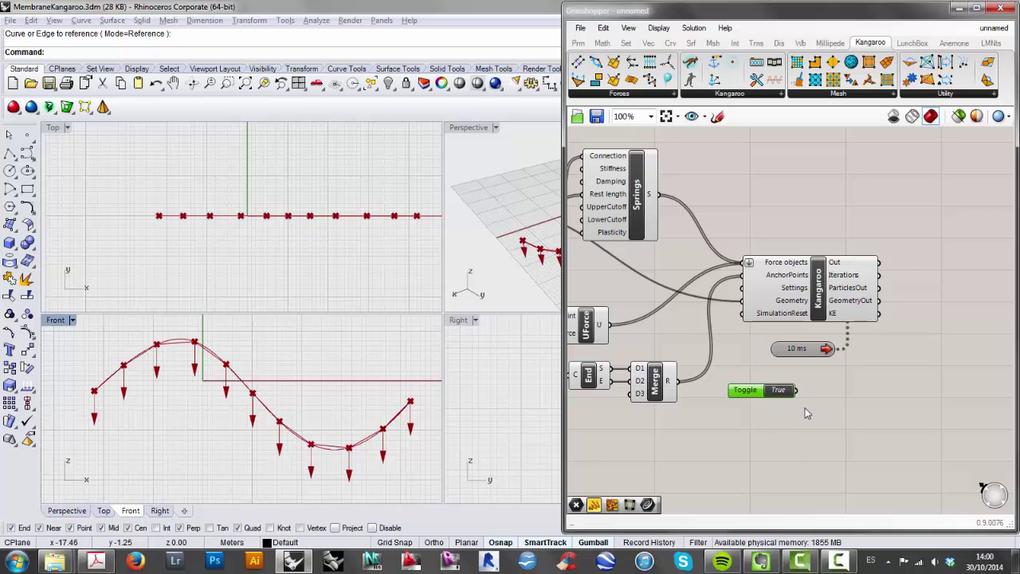
{"action": "mouse_move", "coordinate": [795, 389]}
{"action": "left_mouse_down"}
{"action": "mouse_move", "coordinate": [719, 349]}
{"action": "mouse_move", "coordinate": [712, 325]}
{"action": "mouse_move", "coordinate": [791, 415]}
{"action": "mouse_move", "coordinate": [785, 403]}
{"action": "left_mouse_up"}
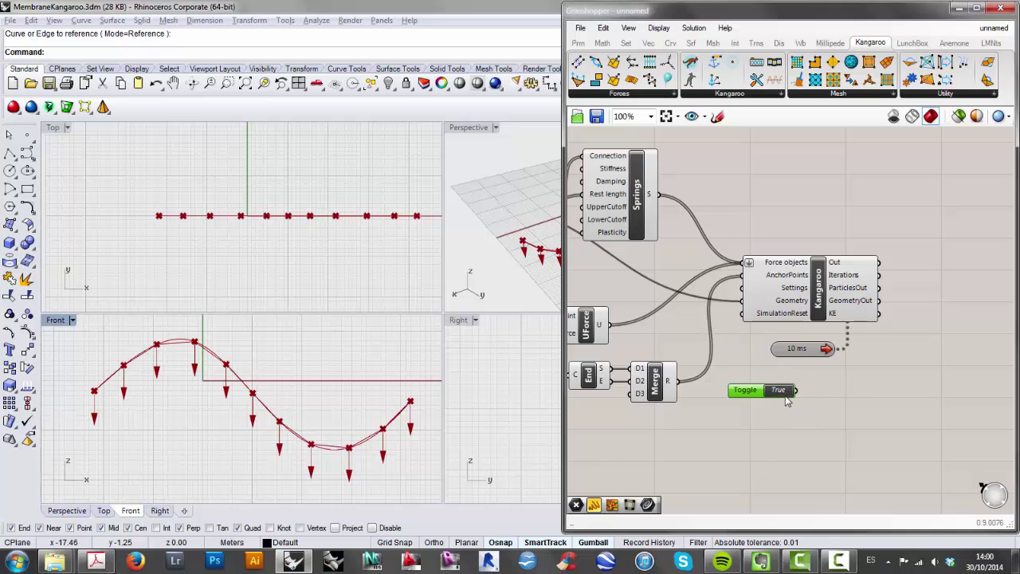
{"action": "left_click", "coordinate": [779, 390]}
{"action": "left_click_drag", "start_coordinate": [799, 389], "coordinate": [734, 331]}
{"action": "left_click_drag", "start_coordinate": [796, 390], "coordinate": [742, 313]}
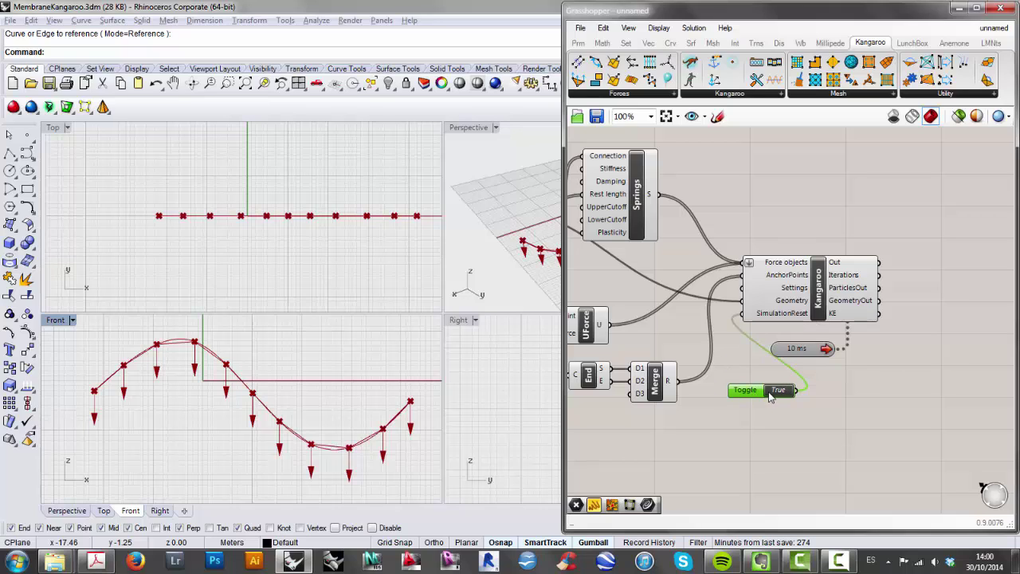
{"action": "left_click_drag", "start_coordinate": [757, 396], "coordinate": [723, 411]}
{"action": "right_click_drag", "start_coordinate": [715, 374], "coordinate": [804, 366]}
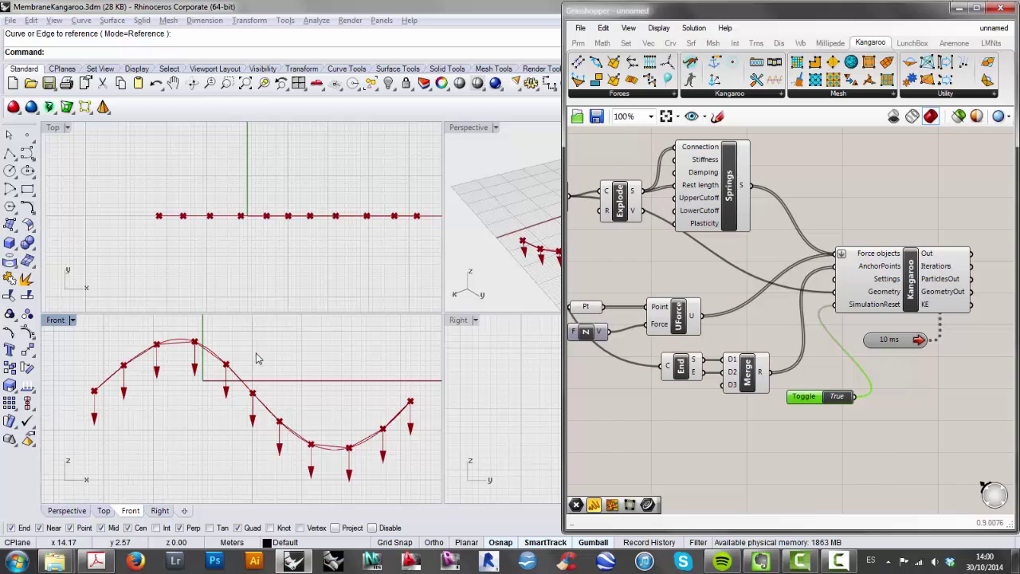
- Maximize Rhino's Front viewport and frame the whole divided curve with its force arrows
{"action": "double_click", "coordinate": [59, 321]}
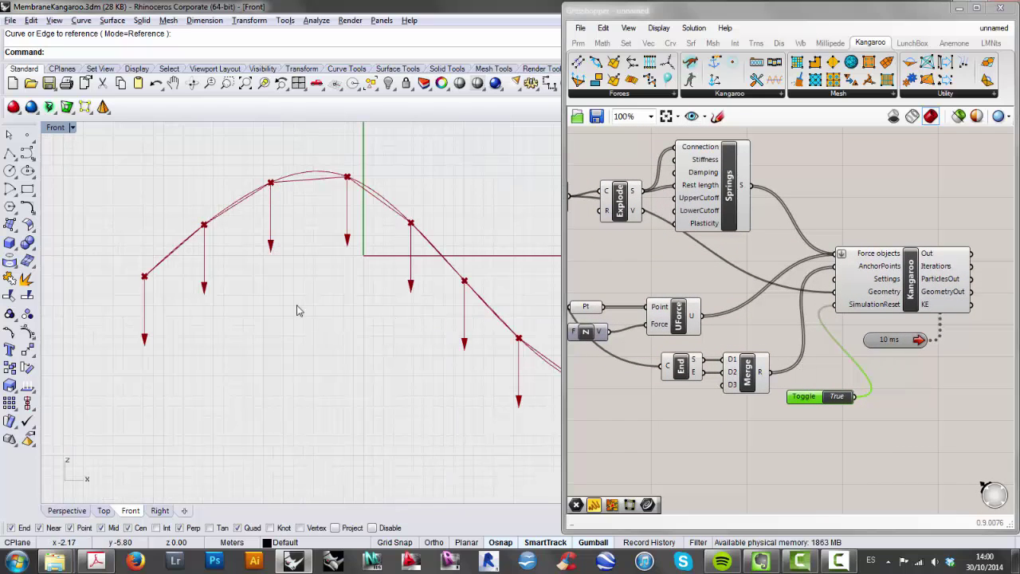
{"action": "scroll", "coordinate": [321, 324], "scroll_direction": "down", "scroll_amount": 2}
{"action": "right_click_drag", "start_coordinate": [321, 324], "coordinate": [287, 327]}
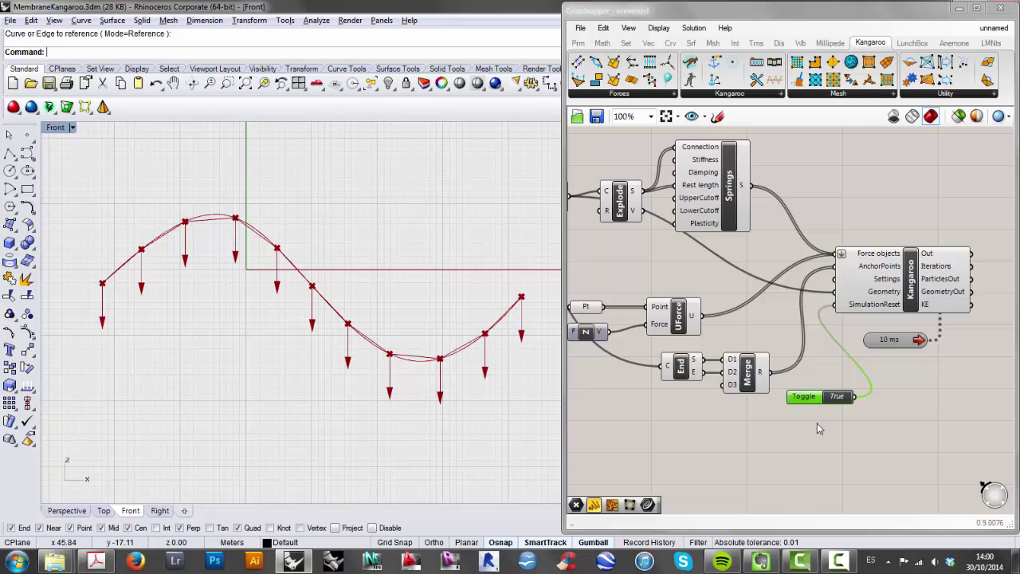
- Set the reset toggle to False to run the simulation and set the Factor slider to -10
{"action": "left_click", "coordinate": [836, 397]}
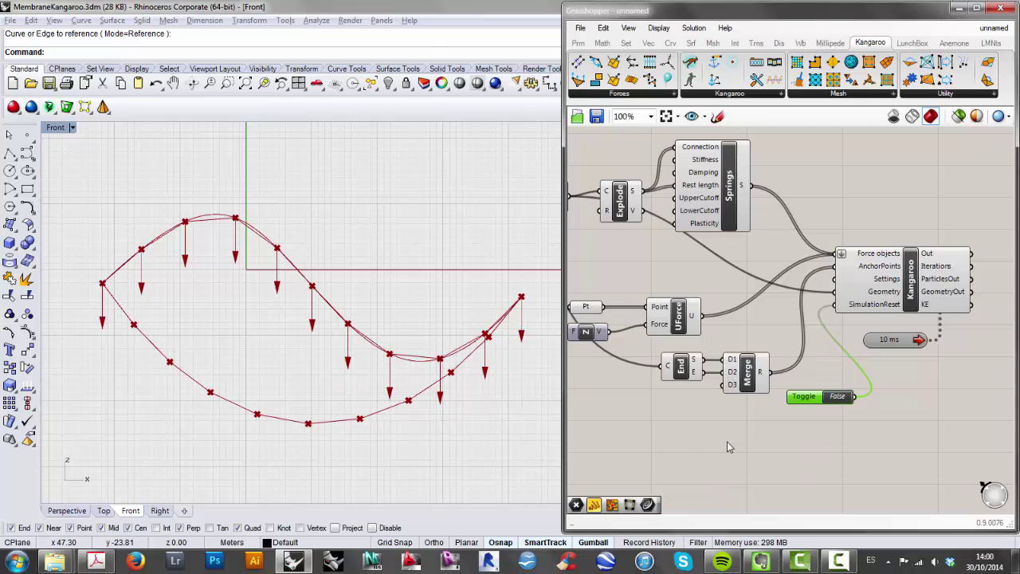
{"action": "right_click_drag", "start_coordinate": [682, 436], "coordinate": [845, 420]}
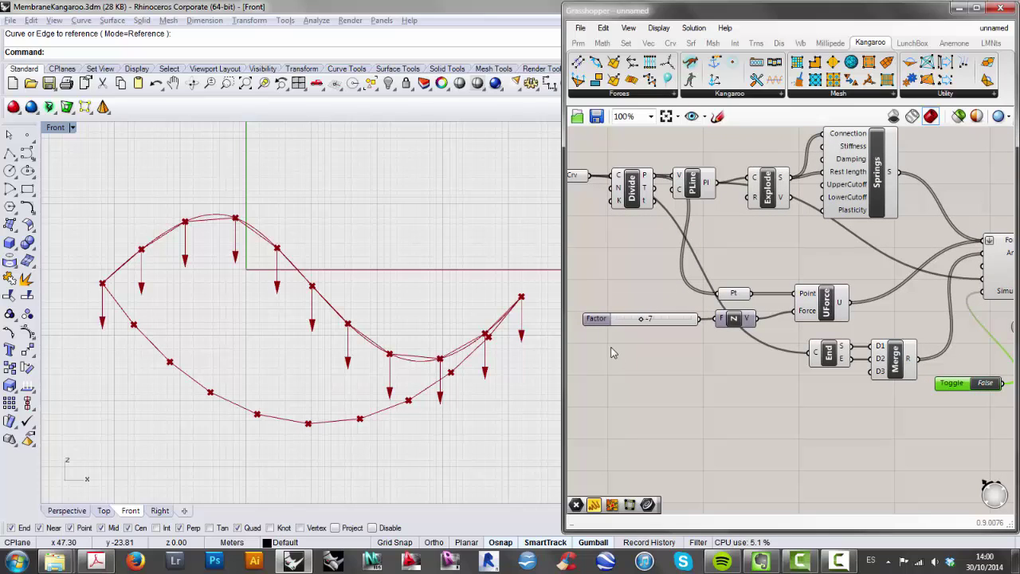
{"action": "left_click_drag", "start_coordinate": [643, 321], "coordinate": [637, 322]}
- Turn off the preview of all components upstream of Kangaroo, from the curve parameter through Springs, UForce and Merge
{"action": "scroll", "coordinate": [736, 403], "scroll_direction": "down", "scroll_amount": 2}
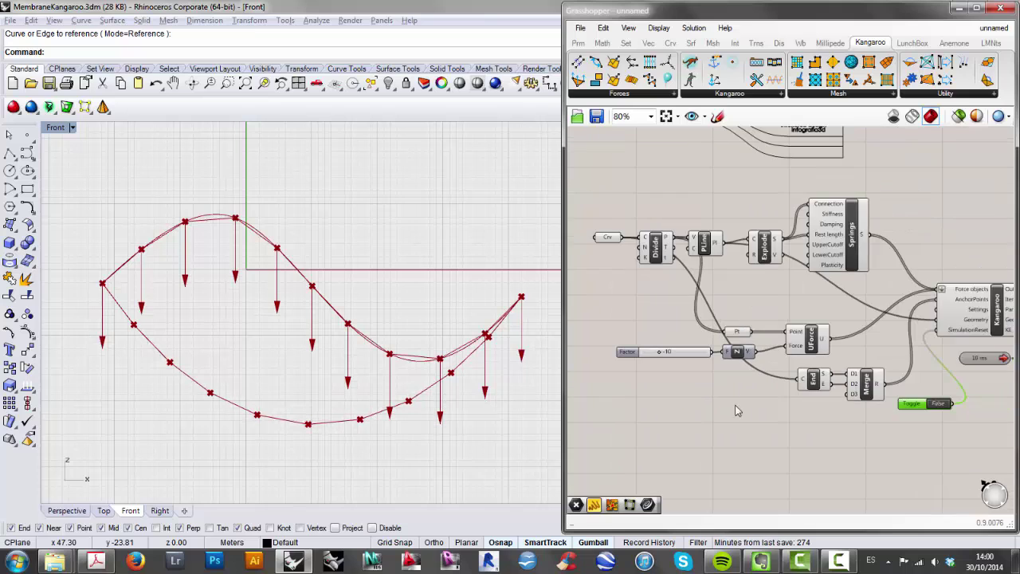
{"action": "left_click_drag", "start_coordinate": [876, 439], "coordinate": [586, 192]}
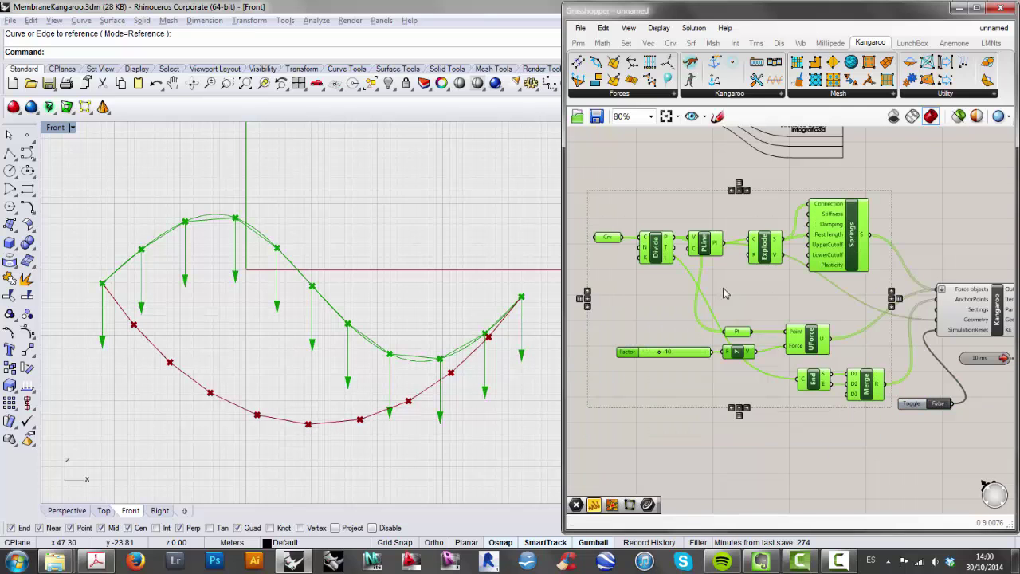
{"action": "right_click", "coordinate": [787, 306]}
{"action": "left_click", "coordinate": [797, 311]}
{"action": "right_click_drag", "start_coordinate": [777, 300], "coordinate": [694, 288]}
{"action": "right_click", "coordinate": [860, 279]}
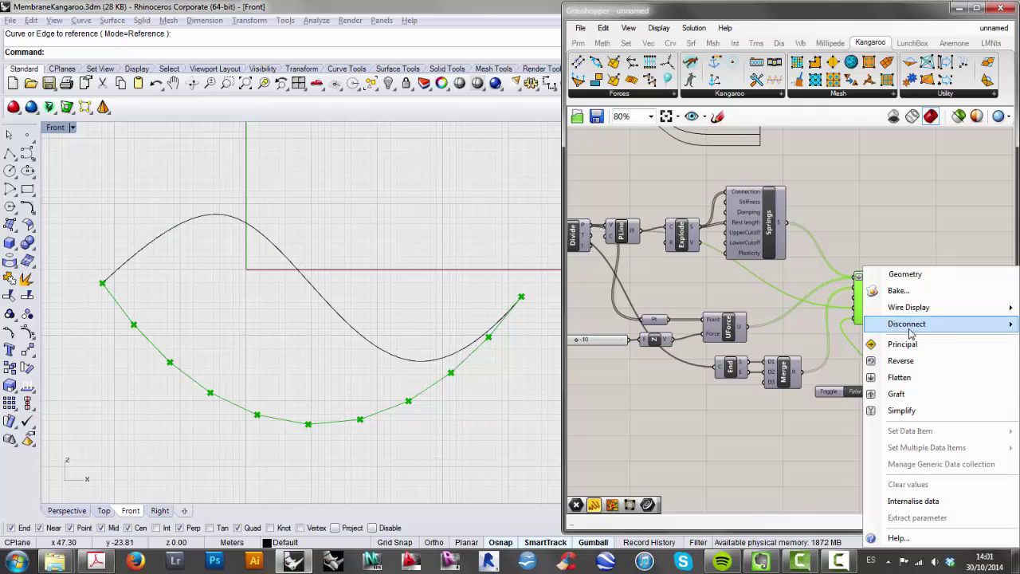
{"action": "left_click", "coordinate": [888, 219]}
{"action": "right_click_drag", "start_coordinate": [916, 221], "coordinate": [790, 221]}
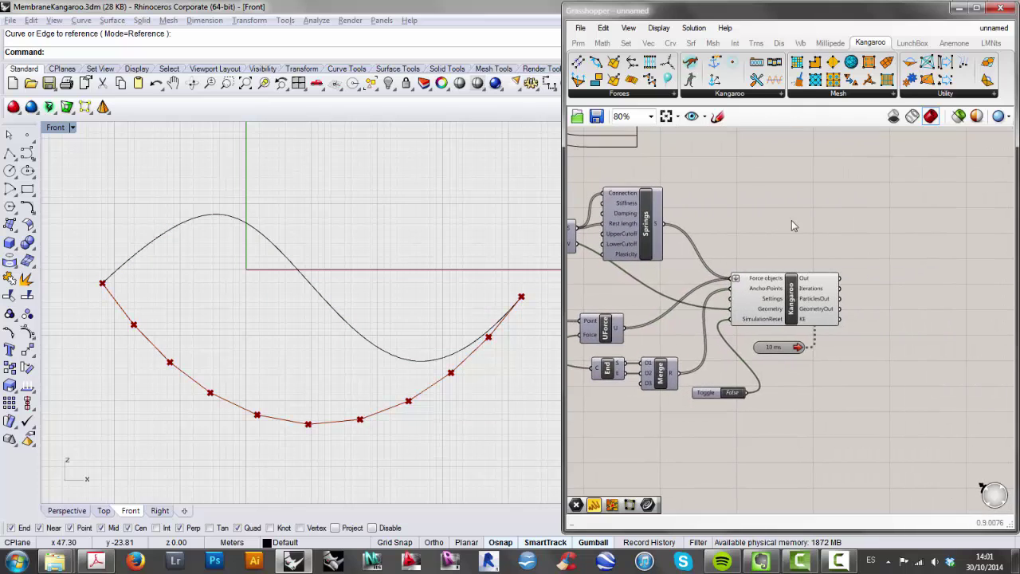
{"action": "right_click_drag", "start_coordinate": [935, 295], "coordinate": [875, 280]}
{"action": "double_click", "coordinate": [869, 314]}
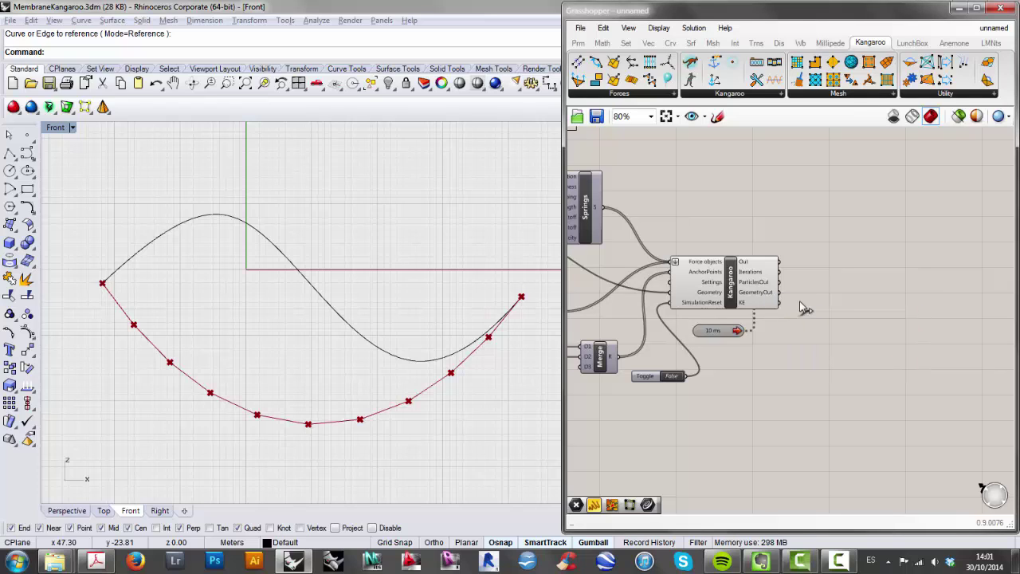
{"action": "double_click", "coordinate": [852, 312]}
{"action": "type", "text": "pol"}
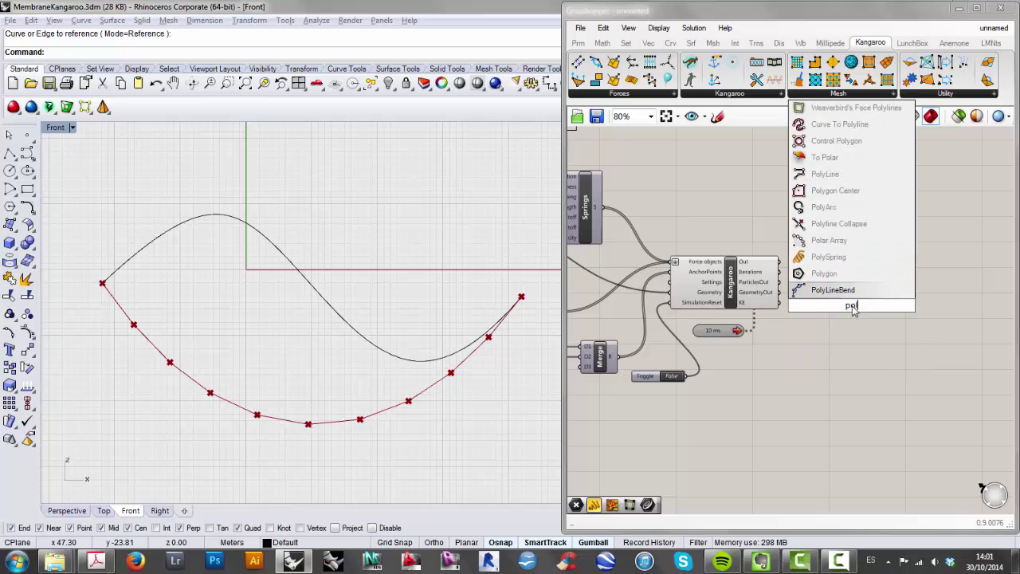
{"action": "left_click", "coordinate": [847, 174]}
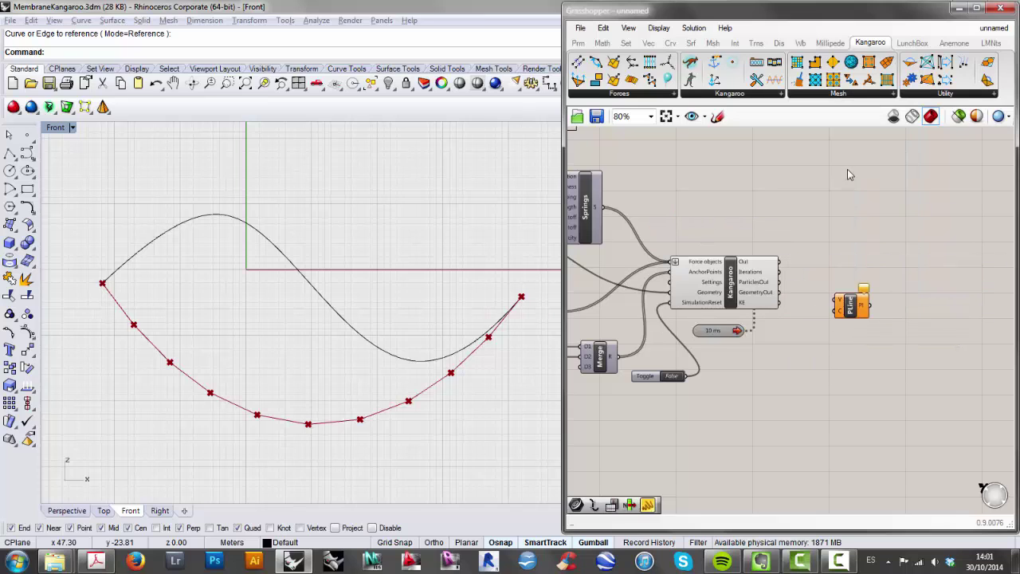
{"action": "left_click", "coordinate": [849, 312]}
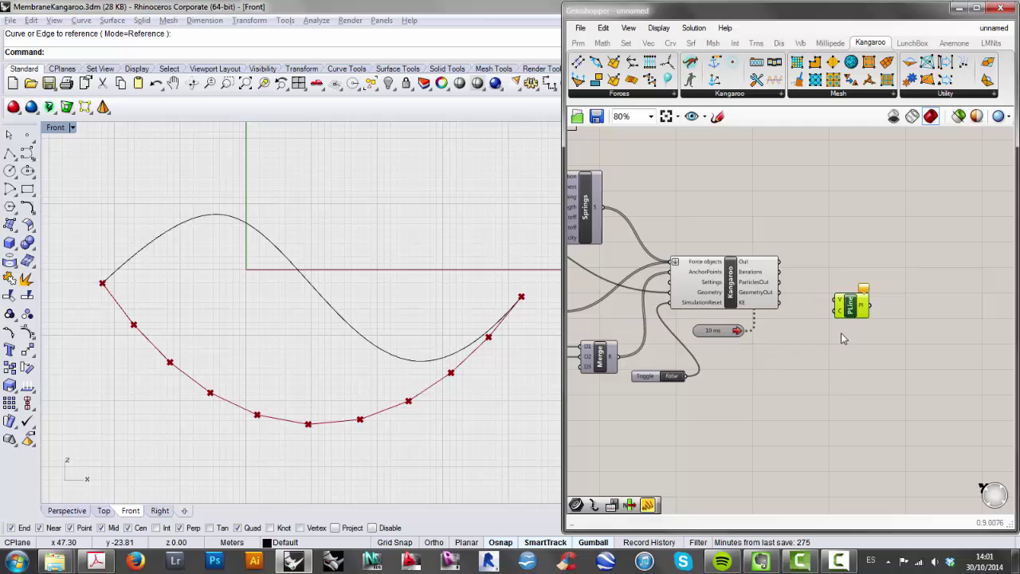
{"action": "key", "text": "Delete"}
- Turn Kangaroo's preview off and back on
{"action": "right_click_drag", "start_coordinate": [809, 337], "coordinate": [926, 319]}
{"action": "right_click_drag", "start_coordinate": [850, 414], "coordinate": [917, 409]}
{"action": "right_click", "coordinate": [916, 266]}
{"action": "right_click", "coordinate": [916, 265]}
{"action": "right_click", "coordinate": [923, 253]}
{"action": "left_click", "coordinate": [914, 287]}
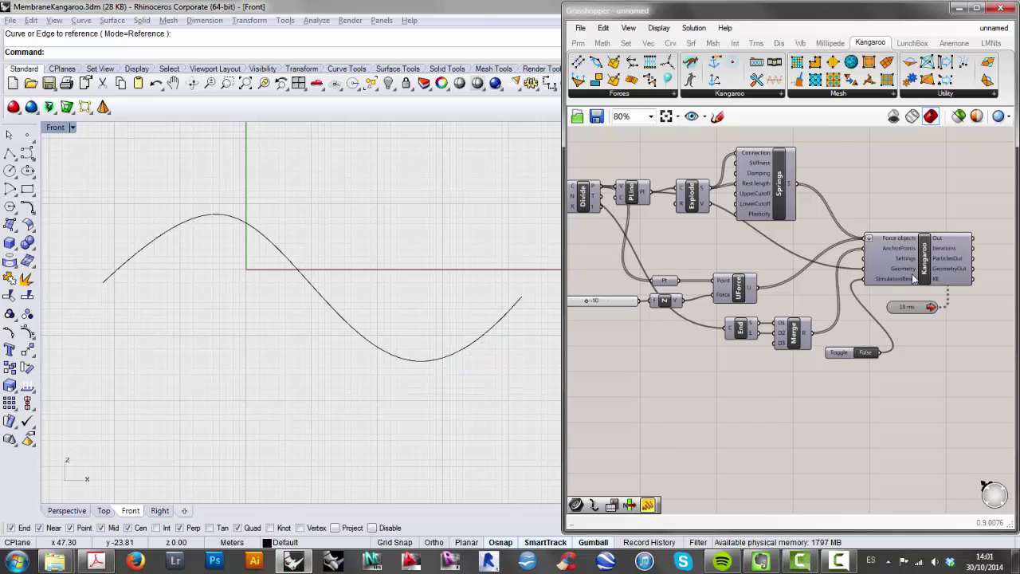
{"action": "right_click", "coordinate": [924, 273]}
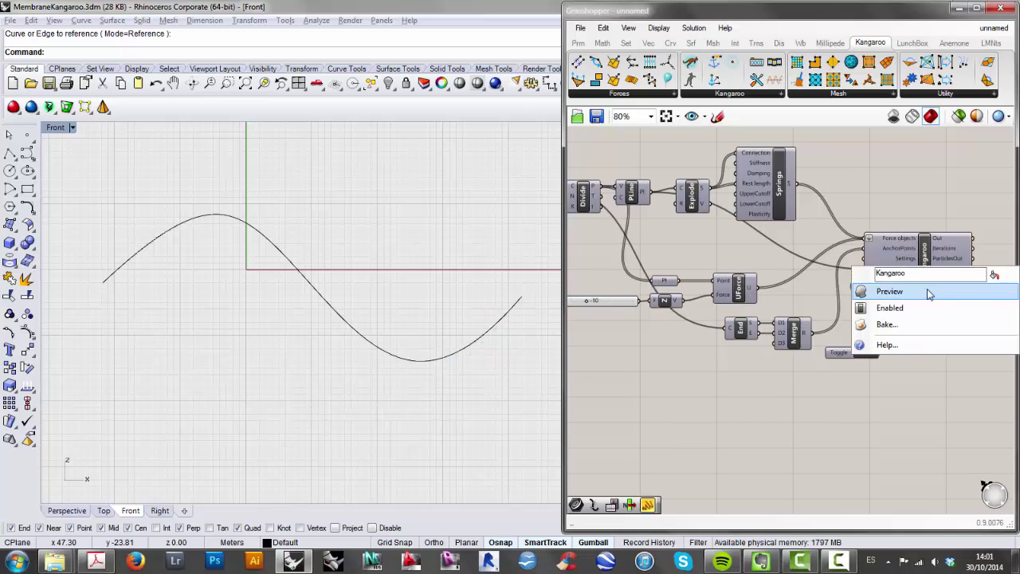
{"action": "left_click", "coordinate": [929, 292]}
- Set the Factor slider to 8, move it away from Unit Z, and restart the simulation with the toggle ending on False
{"action": "right_click_drag", "start_coordinate": [828, 403], "coordinate": [846, 419]}
{"action": "left_click_drag", "start_coordinate": [611, 321], "coordinate": [646, 324]}
{"action": "right_click_drag", "start_coordinate": [671, 371], "coordinate": [732, 368]}
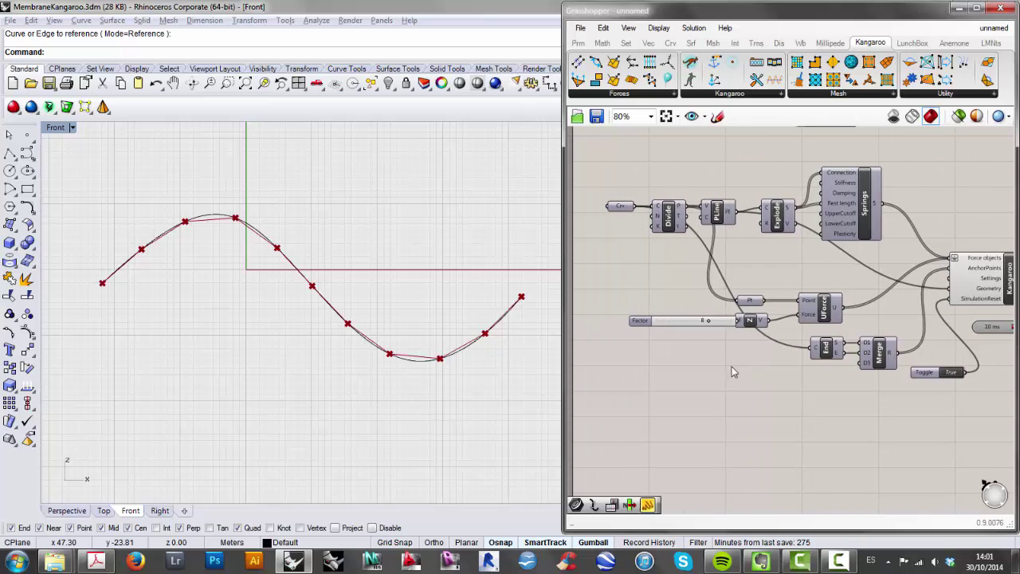
{"action": "left_click_drag", "start_coordinate": [642, 323], "coordinate": [602, 324]}
{"action": "double_click", "coordinate": [949, 372]}
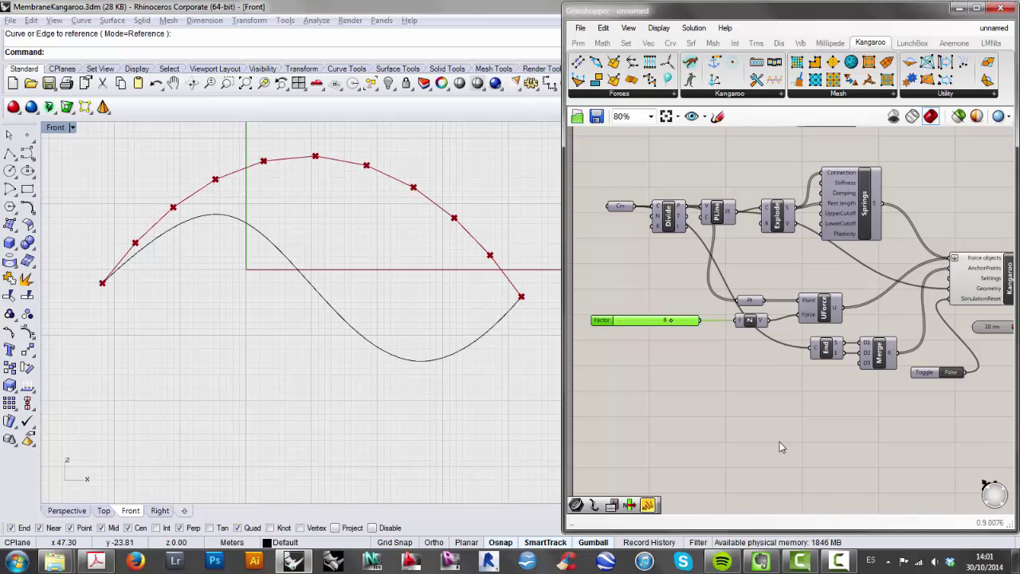
- Shorten the Factor slider, place it closer to Unit Z, and set it to -14
{"action": "left_click_drag", "start_coordinate": [701, 322], "coordinate": [679, 325]}
{"action": "left_click_drag", "start_coordinate": [604, 322], "coordinate": [672, 326]}
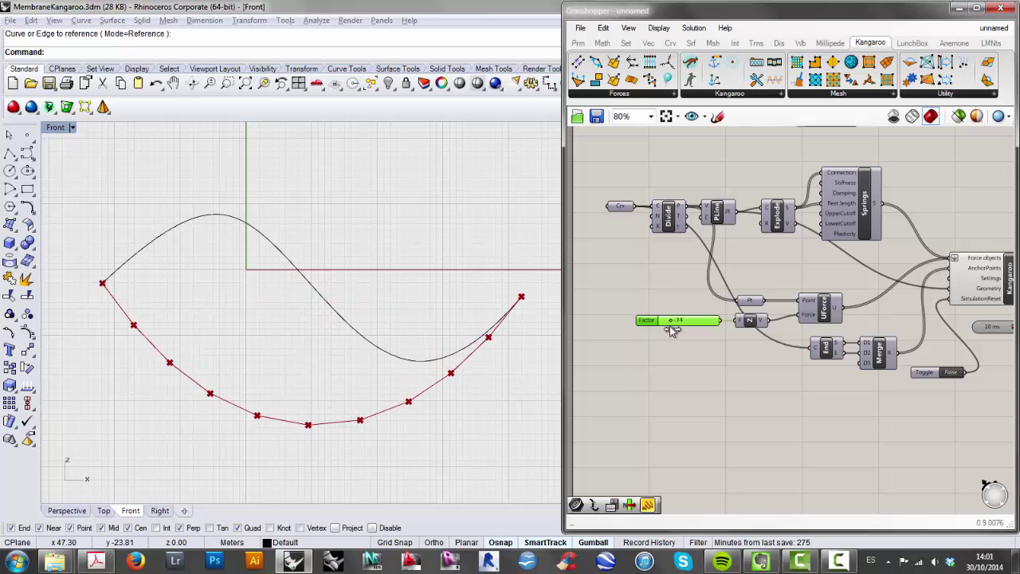
- Set the Factor slider to a high positive value, and rerun the simulation by switching the reset toggle to True and back to False
{"action": "right_click_drag", "start_coordinate": [816, 411], "coordinate": [768, 405]}
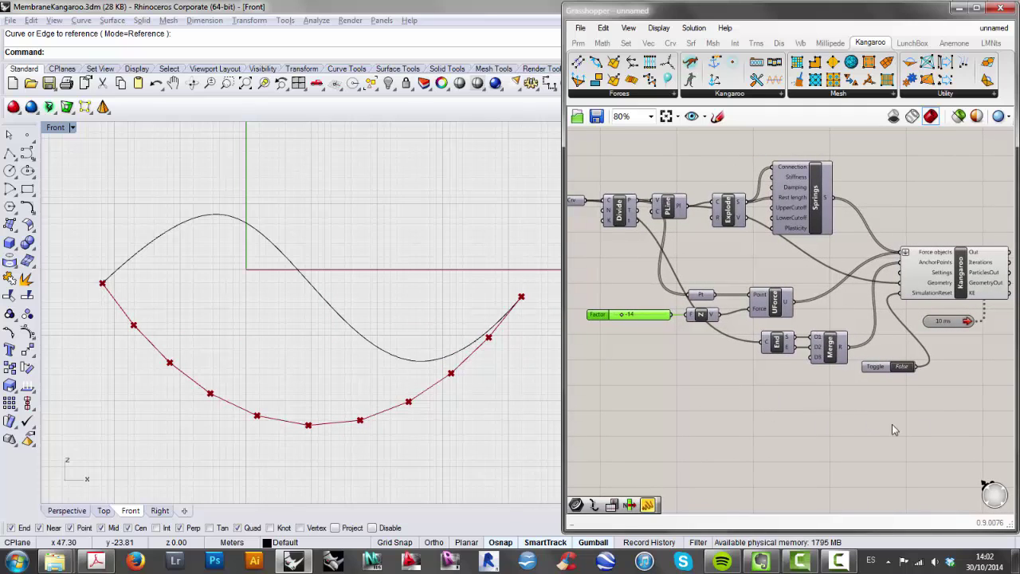
{"action": "right_click_drag", "start_coordinate": [971, 421], "coordinate": [894, 395]}
{"action": "scroll", "coordinate": [941, 402], "scroll_direction": "down", "scroll_amount": 1}
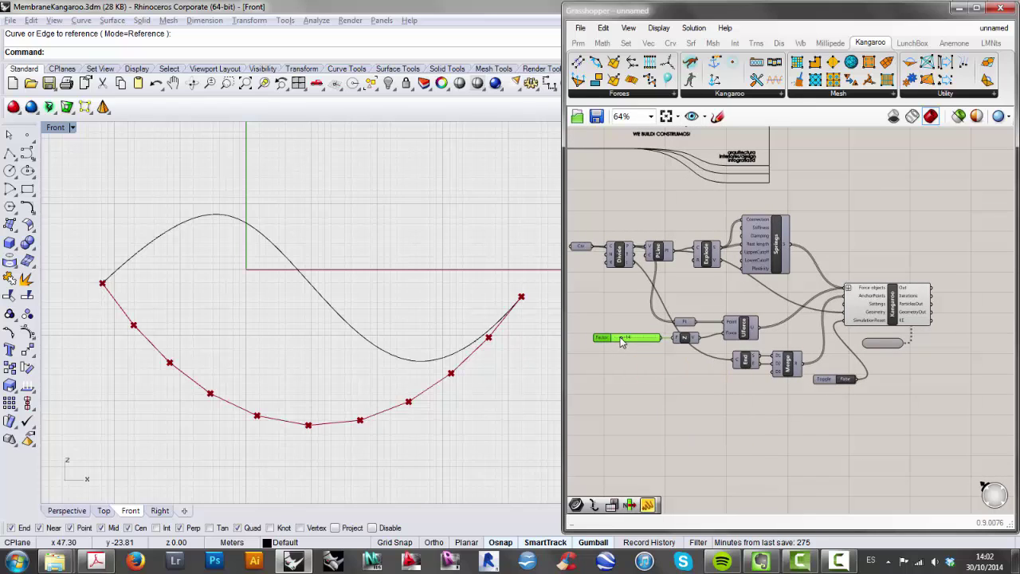
{"action": "left_click_drag", "start_coordinate": [622, 341], "coordinate": [655, 338]}
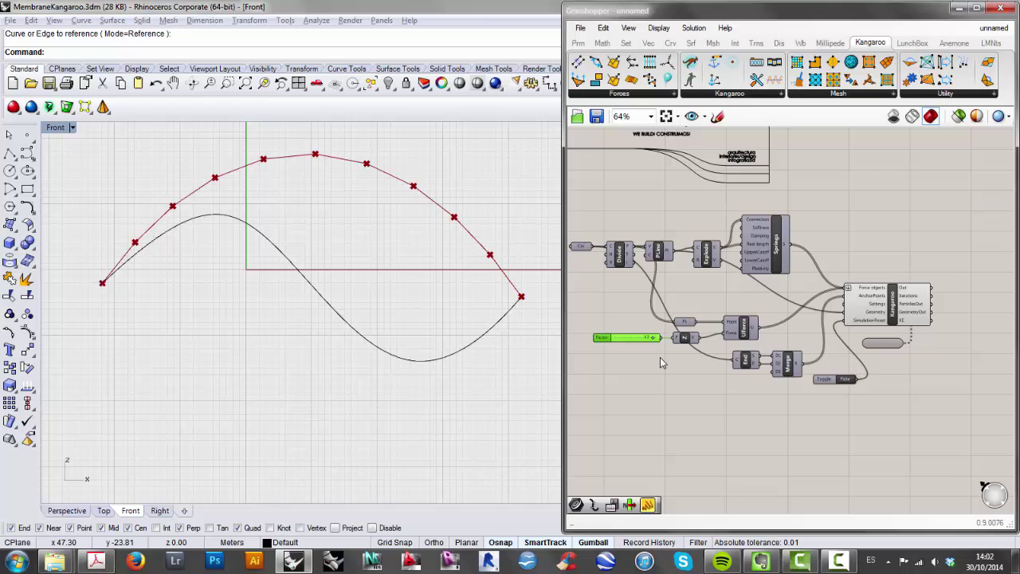
{"action": "double_click", "coordinate": [845, 380]}
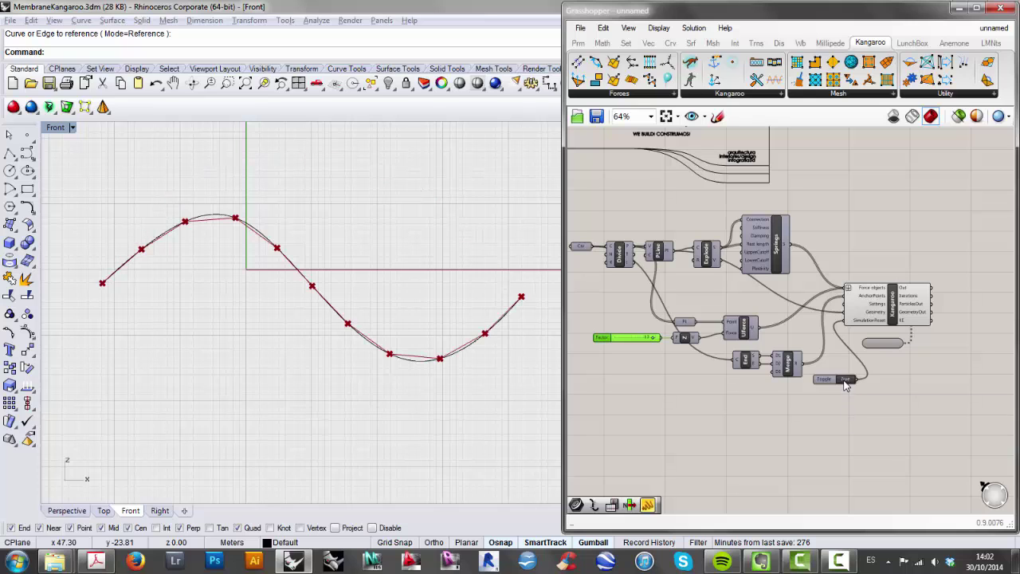
{"action": "double_click", "coordinate": [845, 380]}
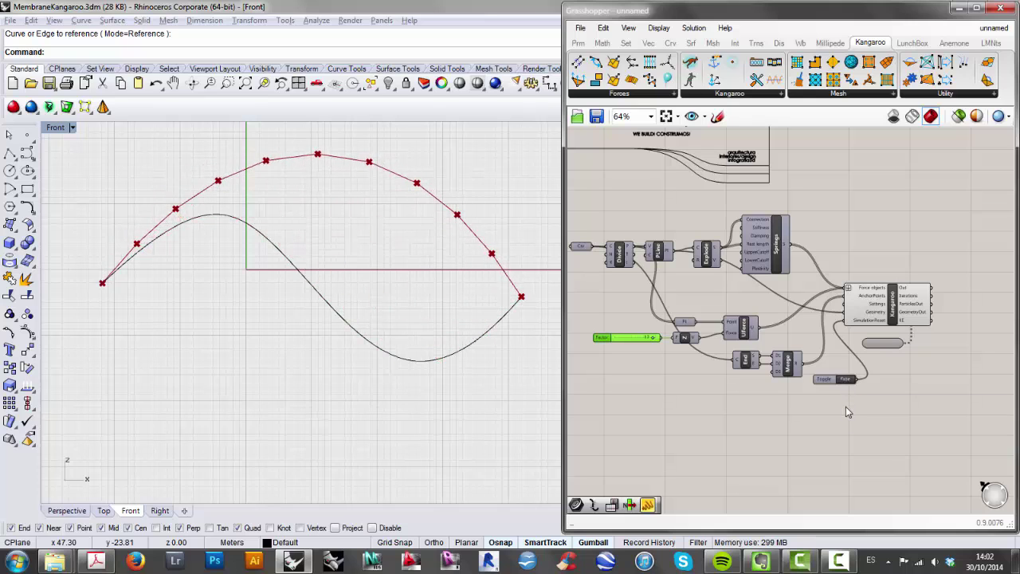